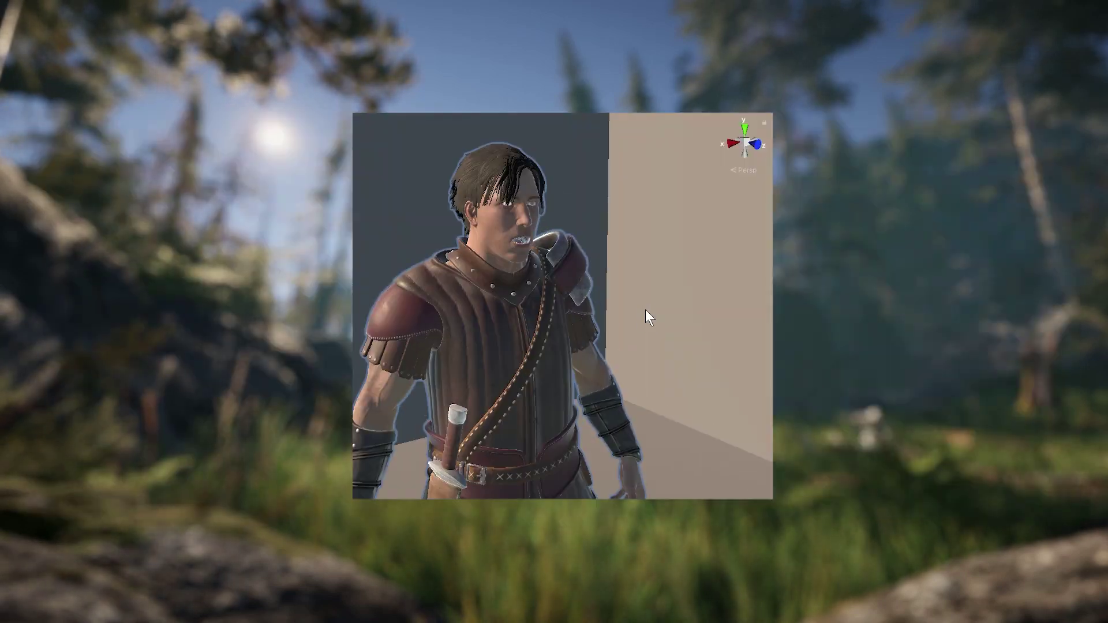
Reframe the character's face and check the Human Eyes material's Albedo colour.
middle_drag(641, 365, 665, 362)
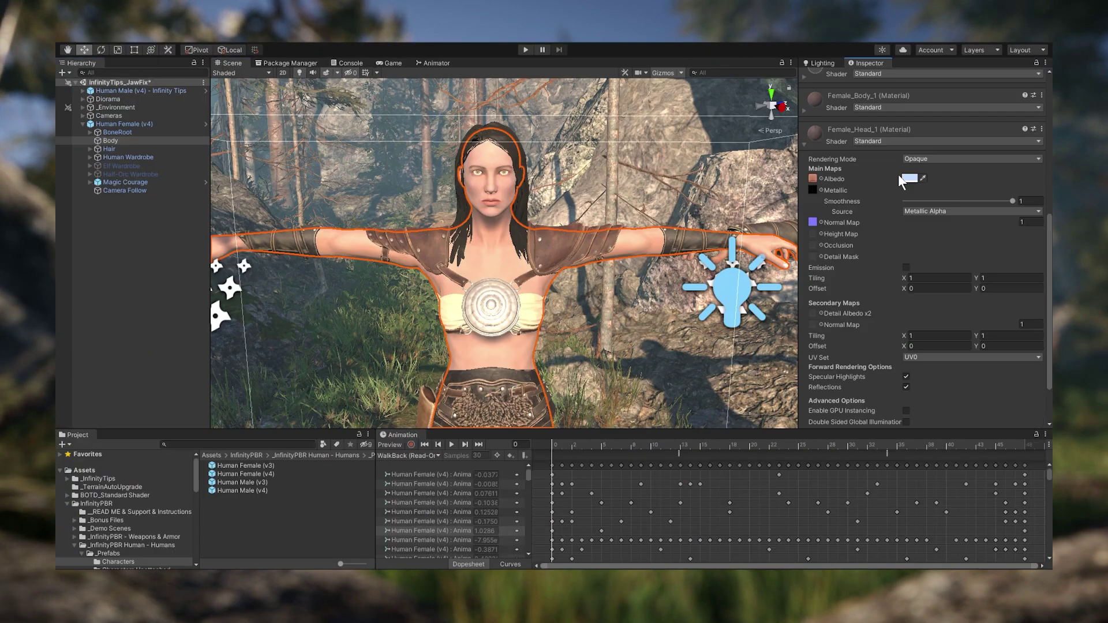
click(901, 178)
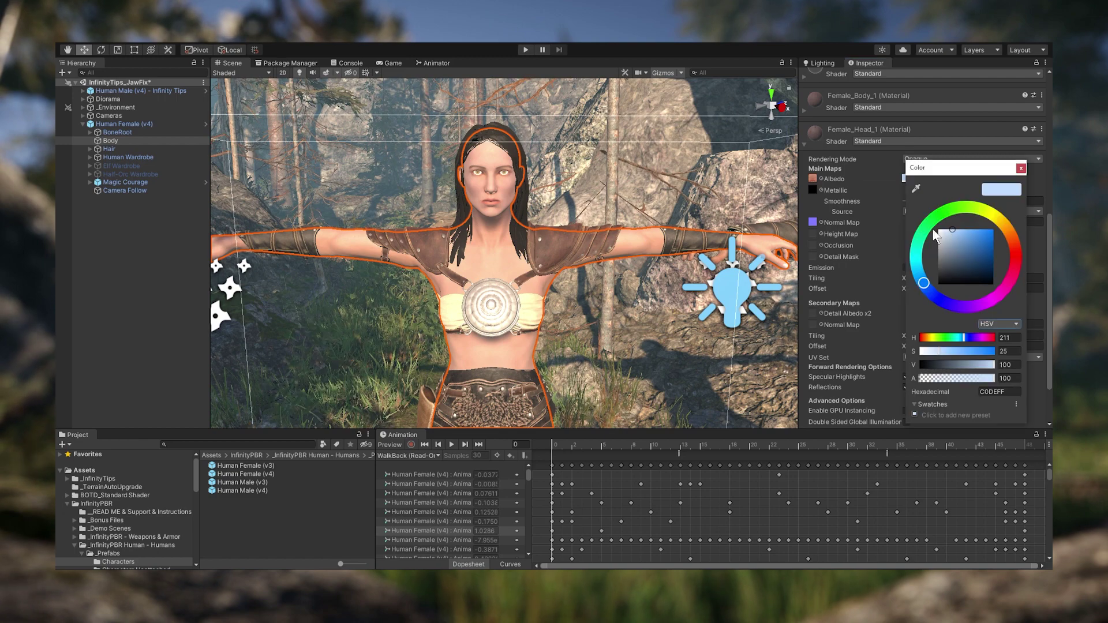
click(1021, 168)
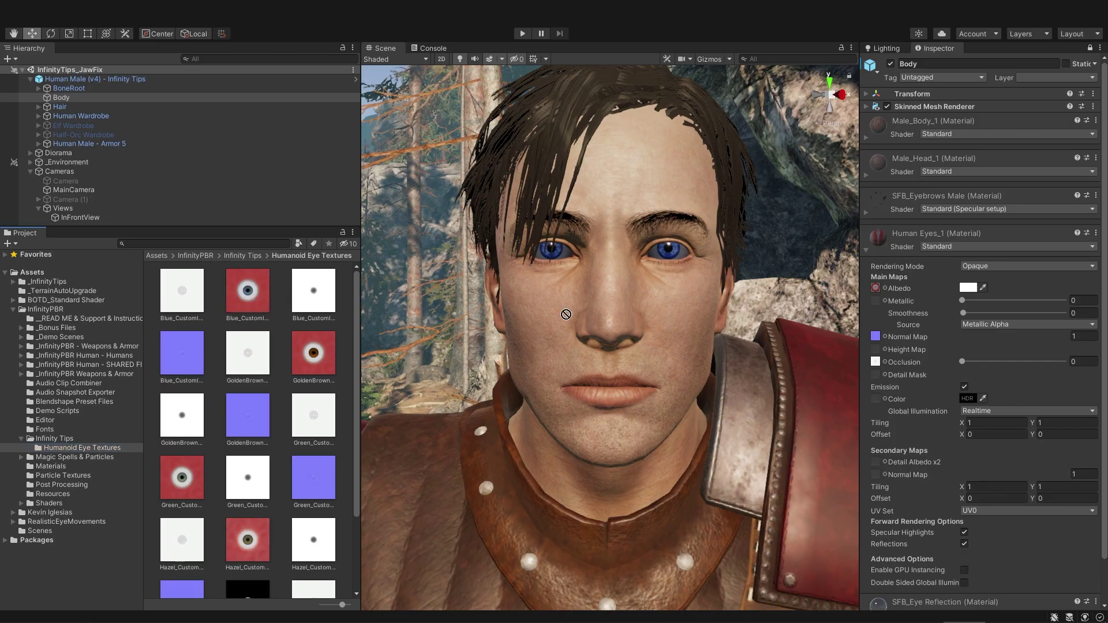
Apply the GoldenBrown eye texture to the eye material's Albedo, making the eyes brown.
drag(566, 314, 878, 287)
click(315, 361)
drag(315, 361, 878, 287)
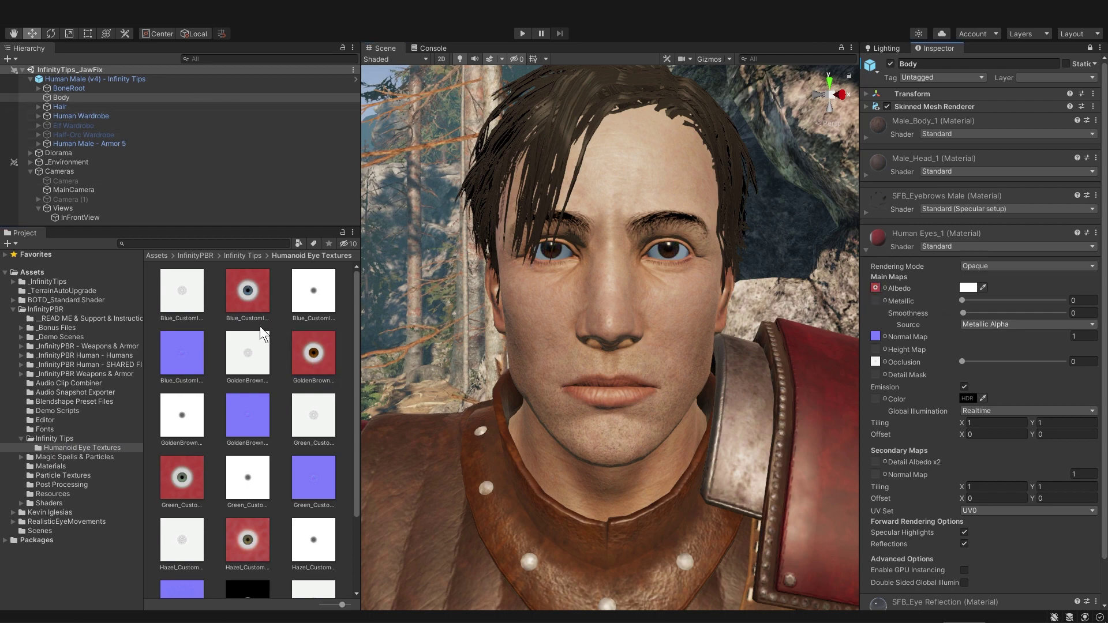
Cycle the eye Albedo texture through Green_Custom, Hazel_Custom and other textures, ending on light blue.
drag(187, 488, 875, 286)
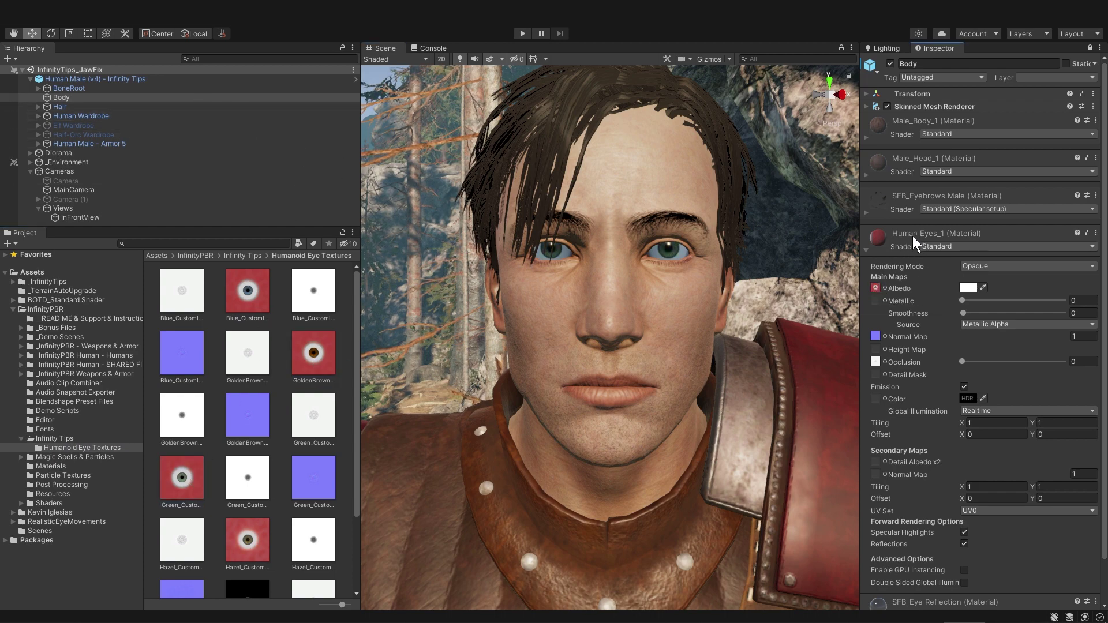
drag(251, 546, 877, 285)
scroll(358, 326, down, 3)
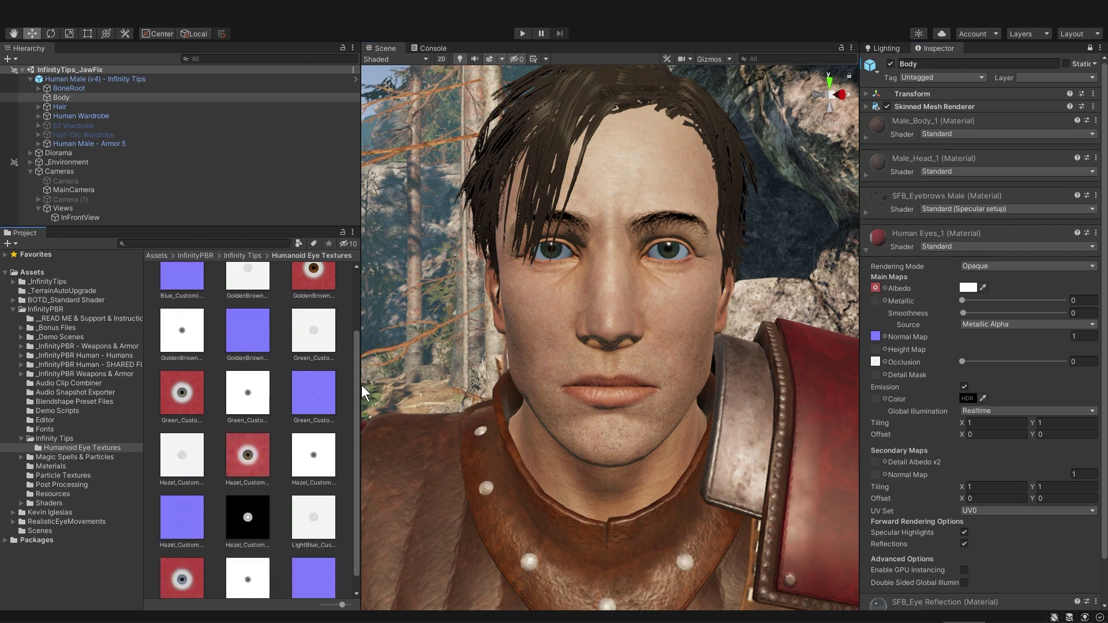
drag(182, 571, 874, 285)
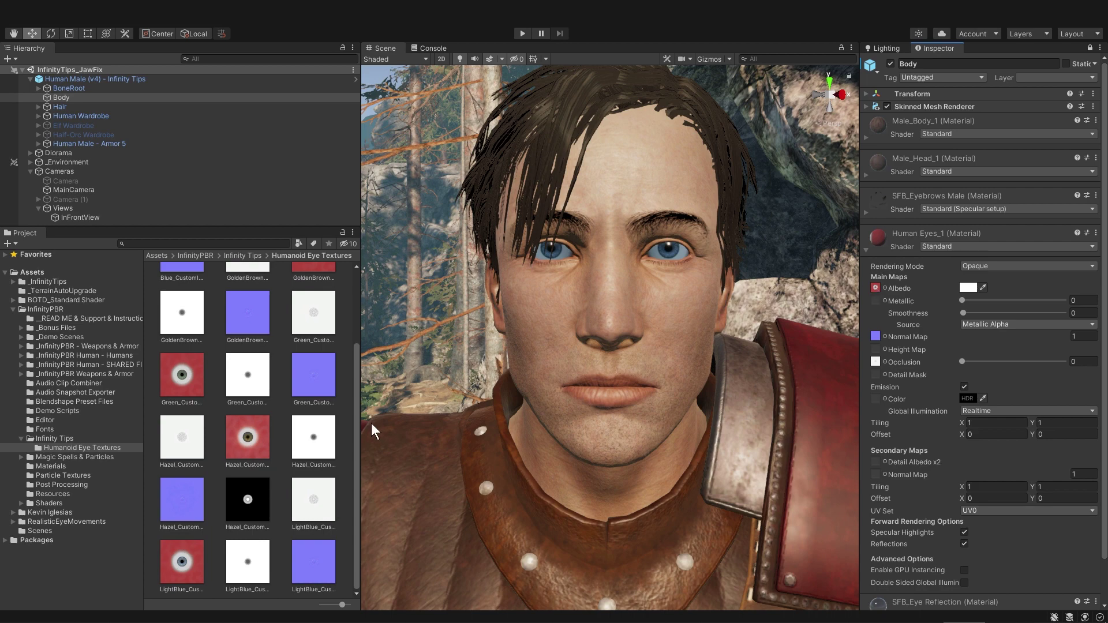
scroll(355, 404, up, 3)
drag(261, 546, 877, 287)
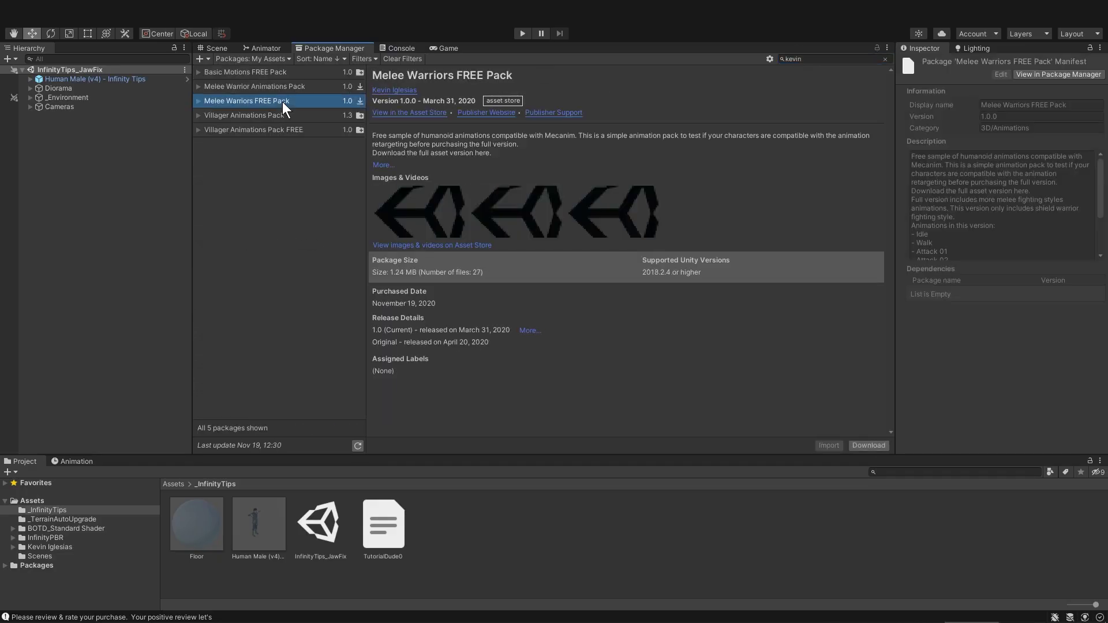
Import the Kevin Iglesias packs including Villager Animations Pack FREE, then select Human Male (v4) in the scene.
click(837, 445)
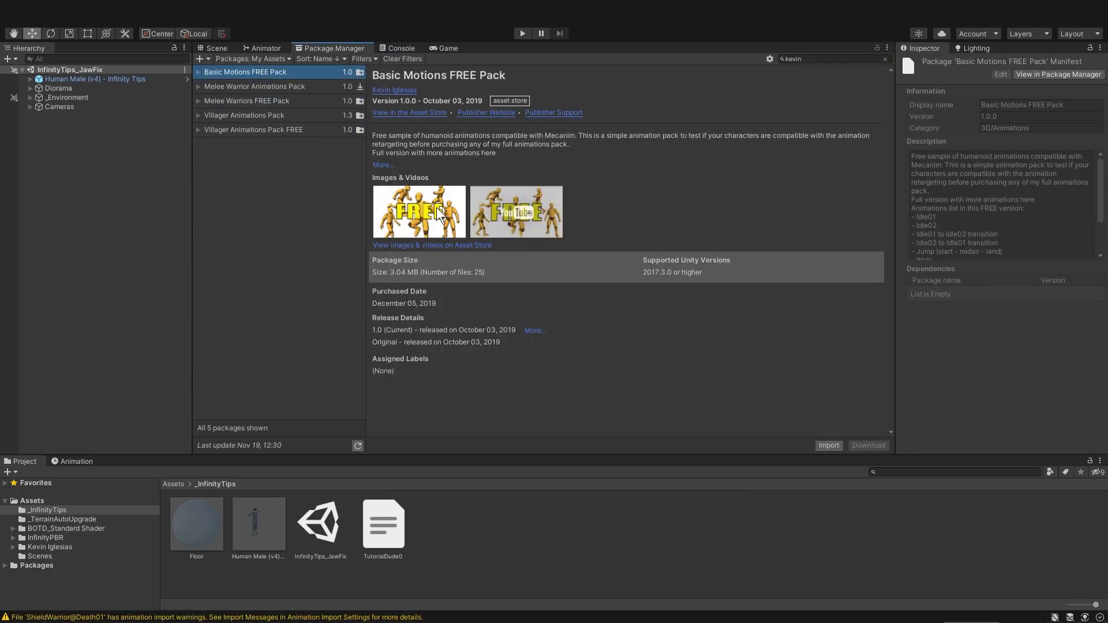
click(288, 133)
click(217, 48)
click(115, 78)
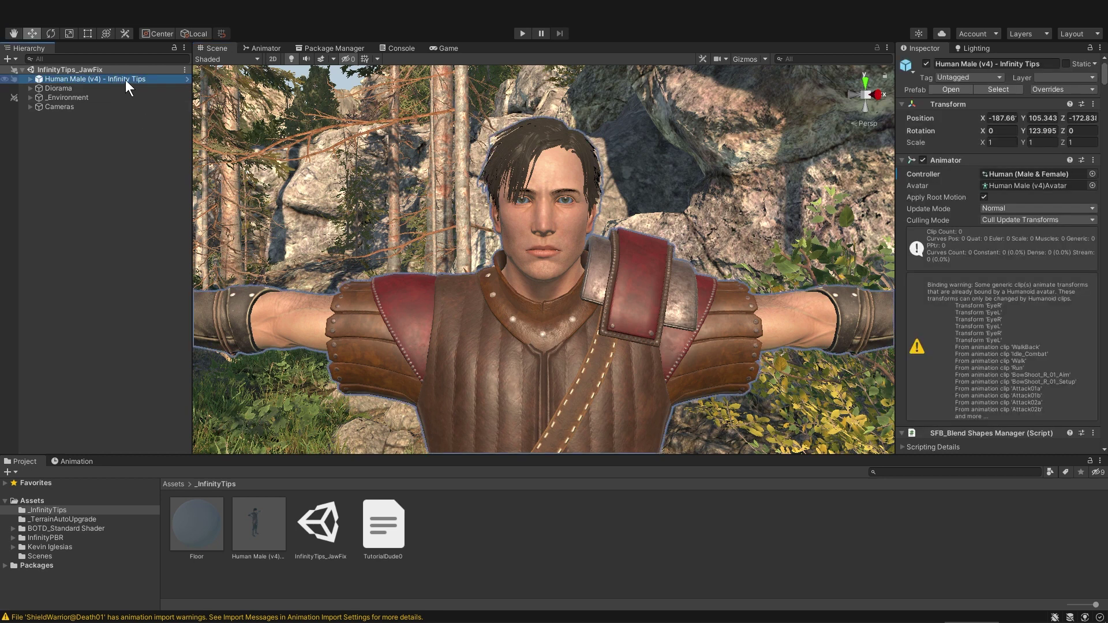
Clear the Human Male (v4) Animator's existing controller.
click(1013, 173)
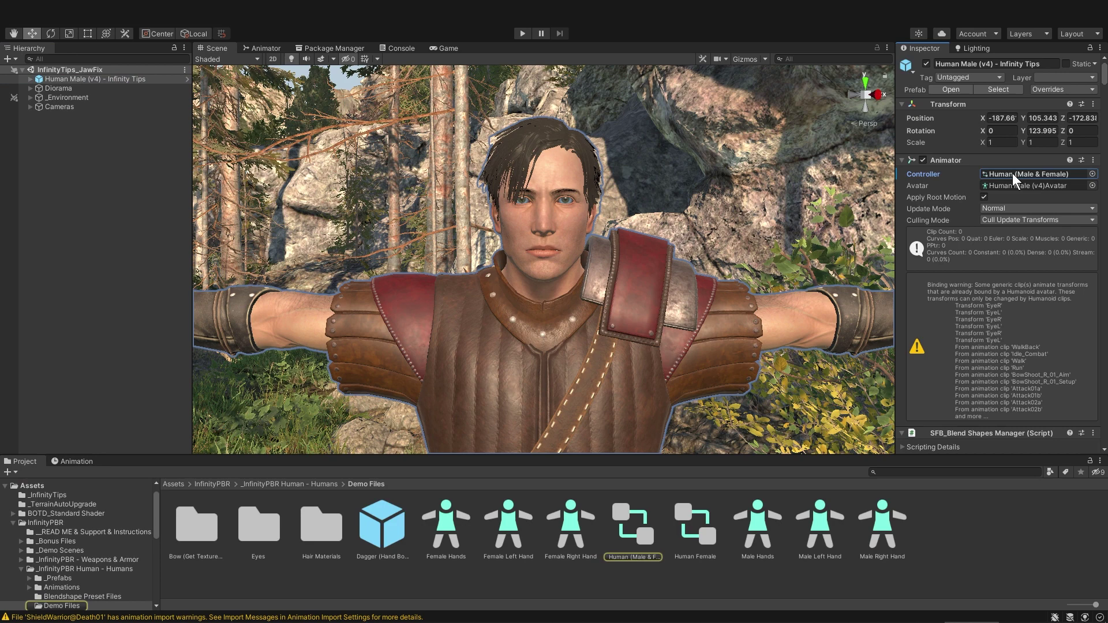
key(Delete)
click(13, 523)
click(37, 510)
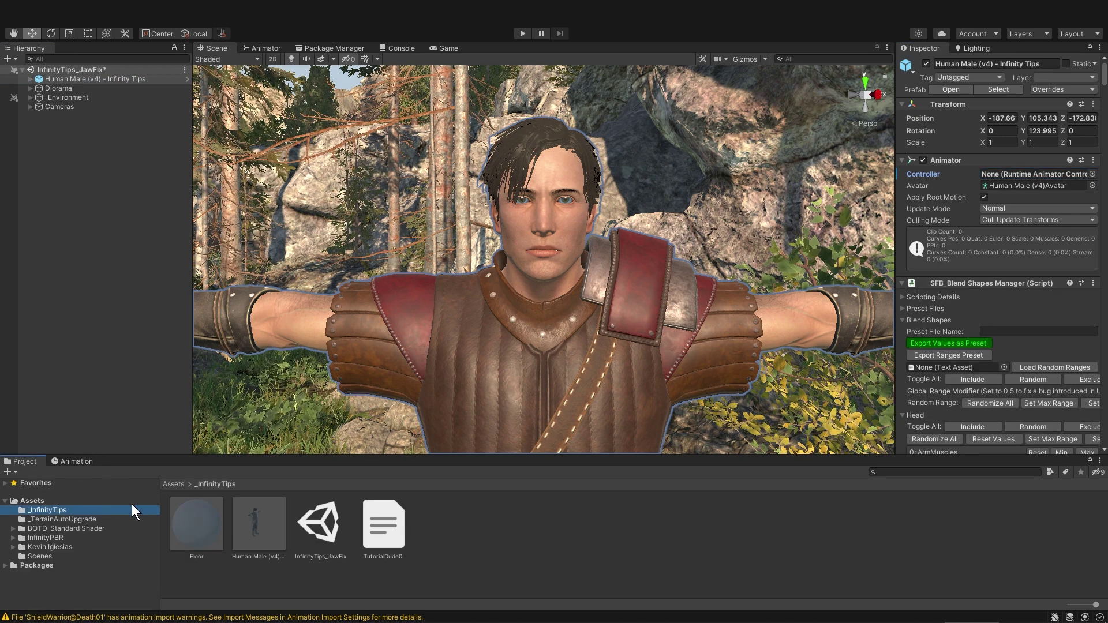
Create InfinityTips01_AnimationController in _InfinityTips and assign it to Human Male (v4)'s Animator.
right_click(483, 526)
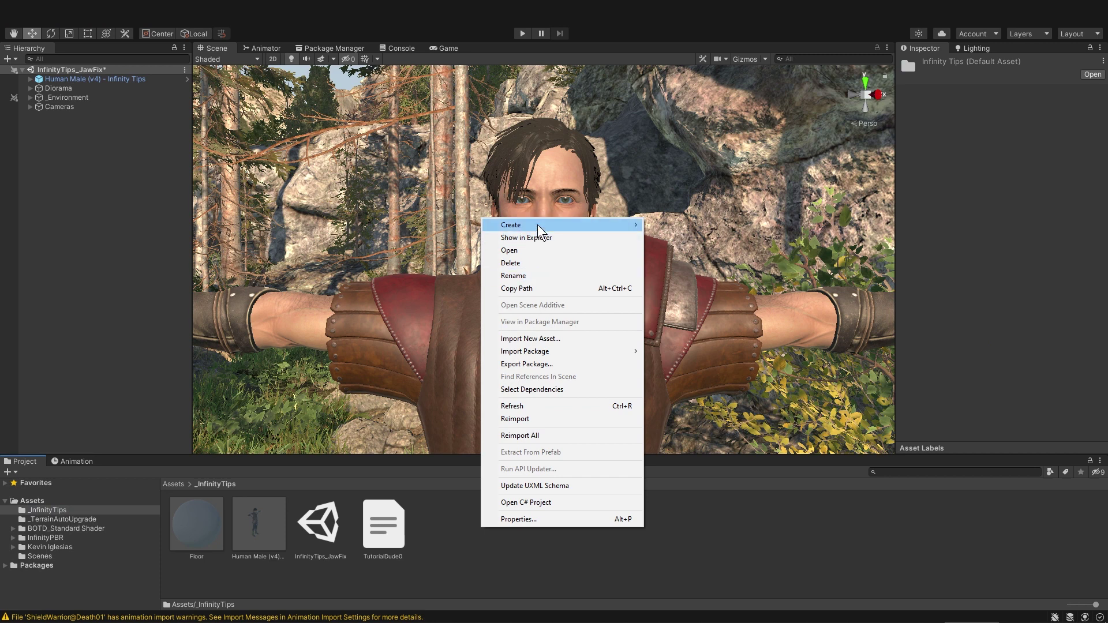
mouse_move(538, 228)
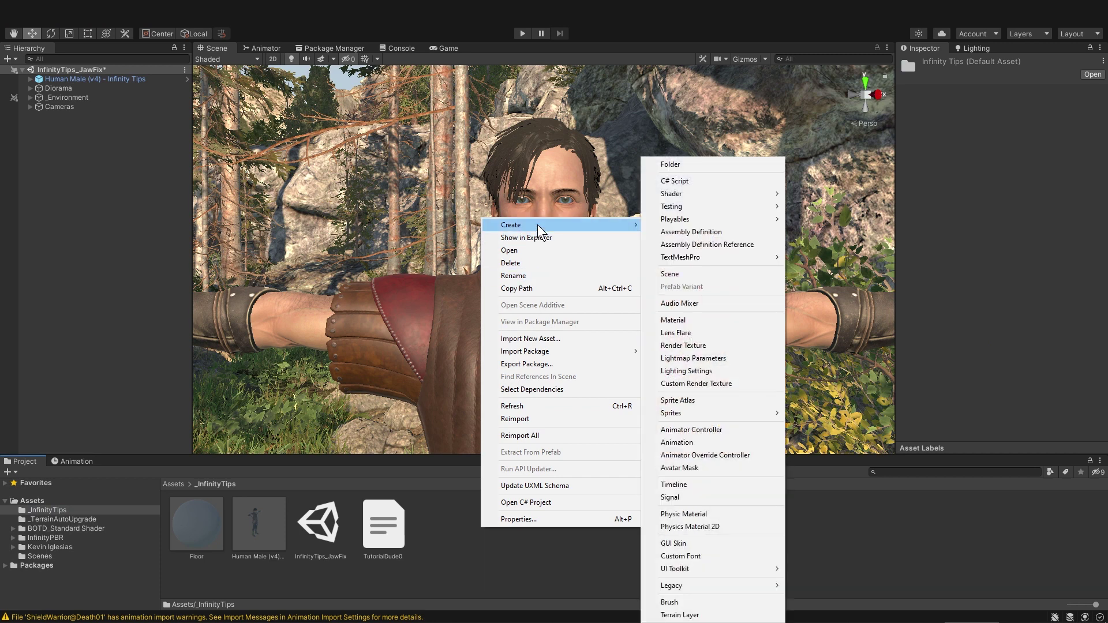
click(737, 432)
text(InfinityTips01_AnimationController)
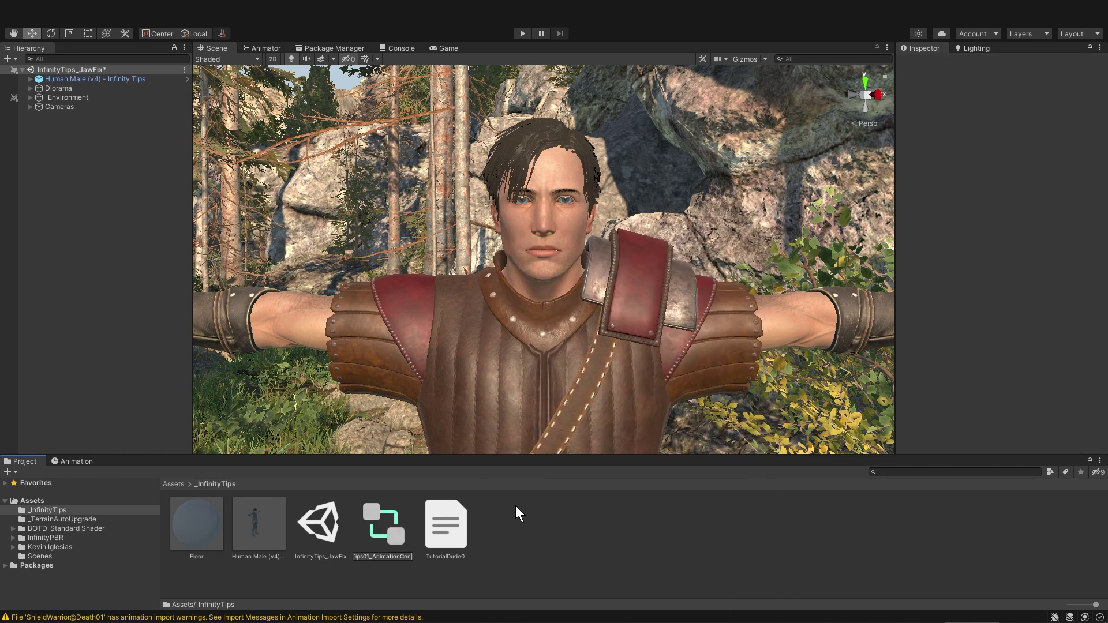
key(Return)
click(92, 79)
drag(321, 522, 1033, 173)
Add BasicMotions Idle01 - Idle02 as the default state, with Idle01 placed below it.
click(264, 48)
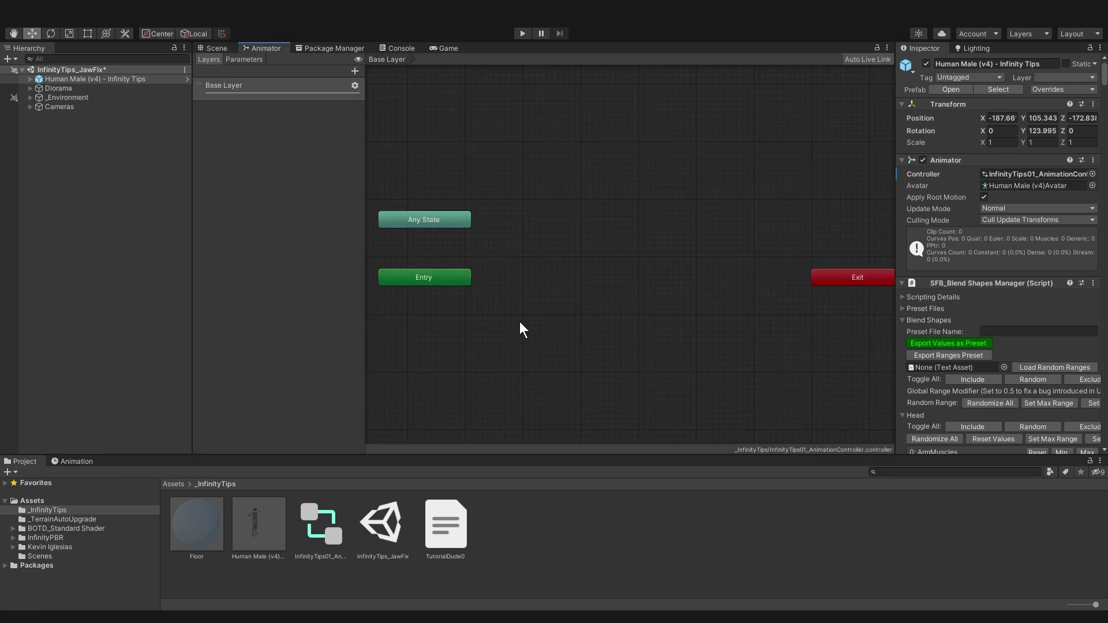
click(622, 305)
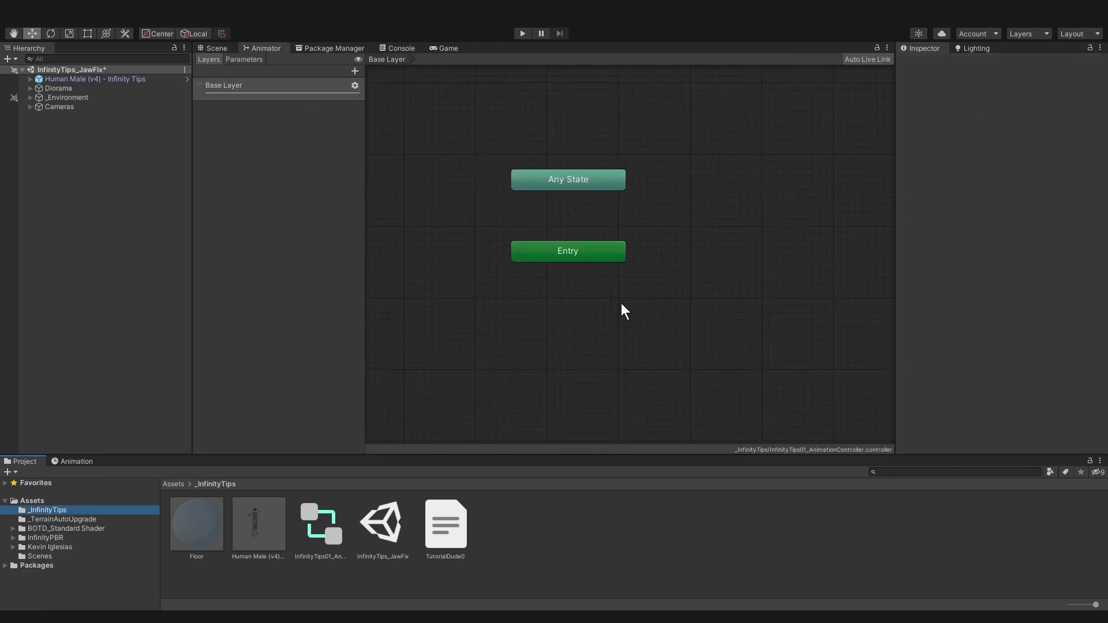
click(30, 547)
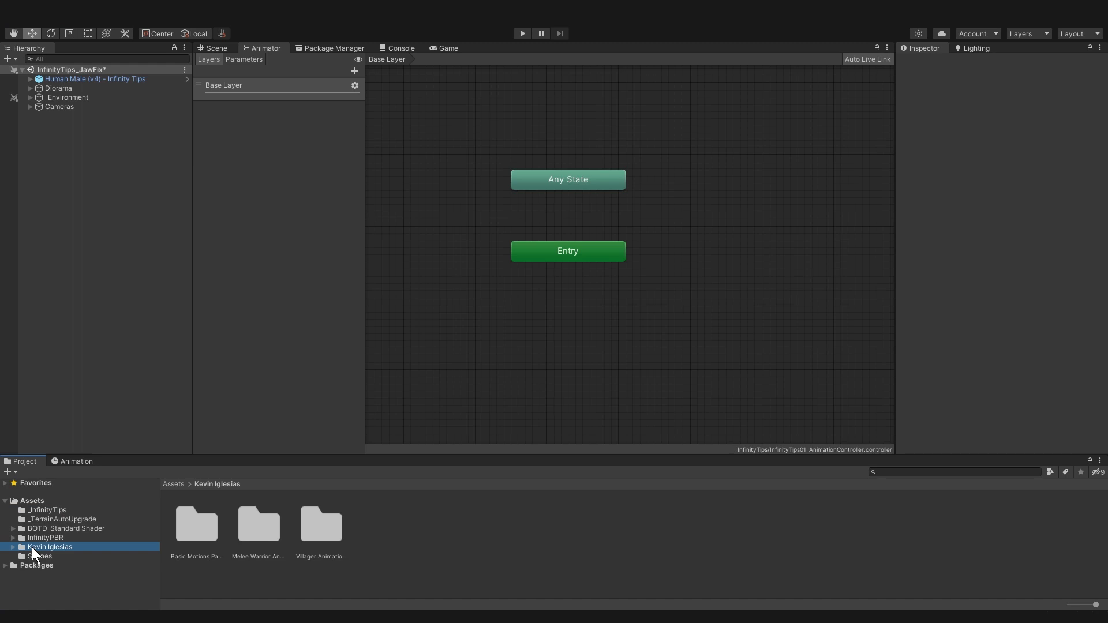
double_click(195, 531)
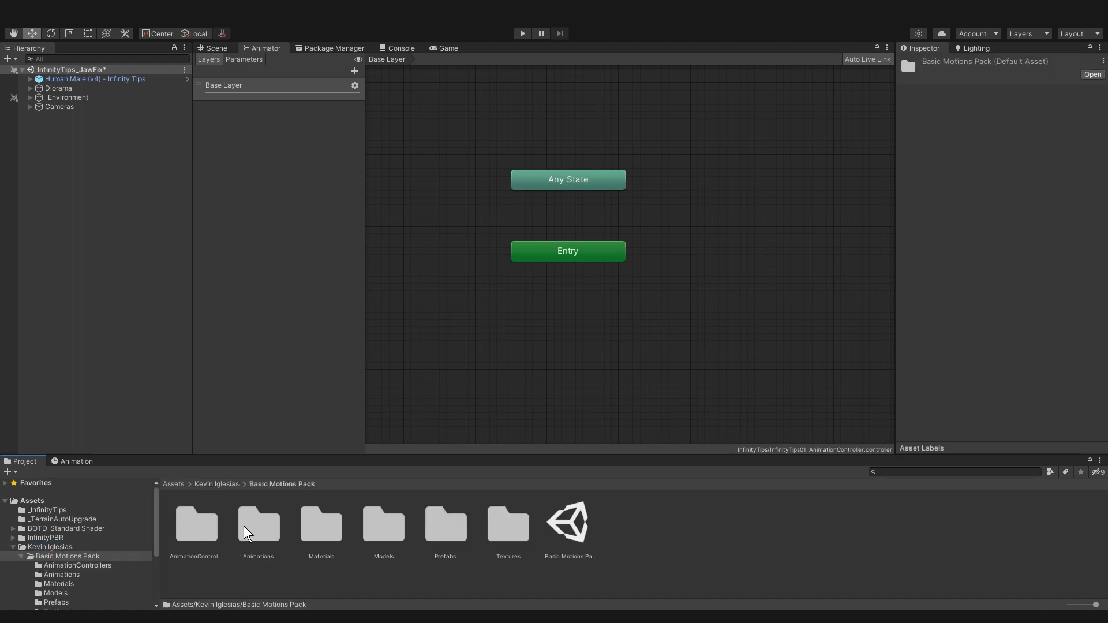
double_click(258, 528)
drag(1096, 605, 1070, 605)
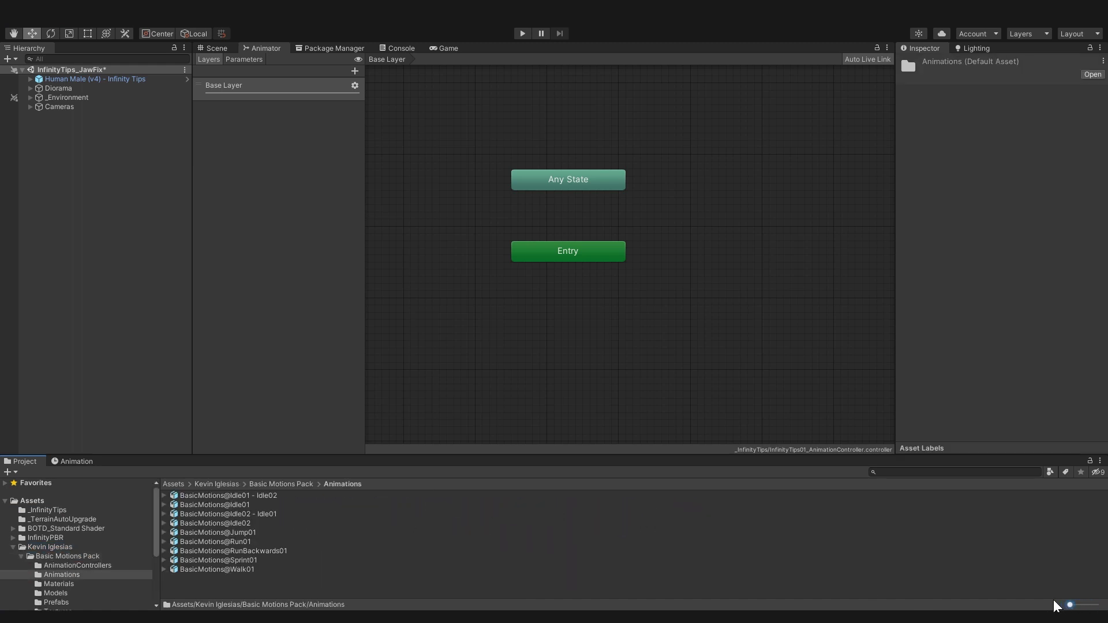
click(164, 505)
click(166, 495)
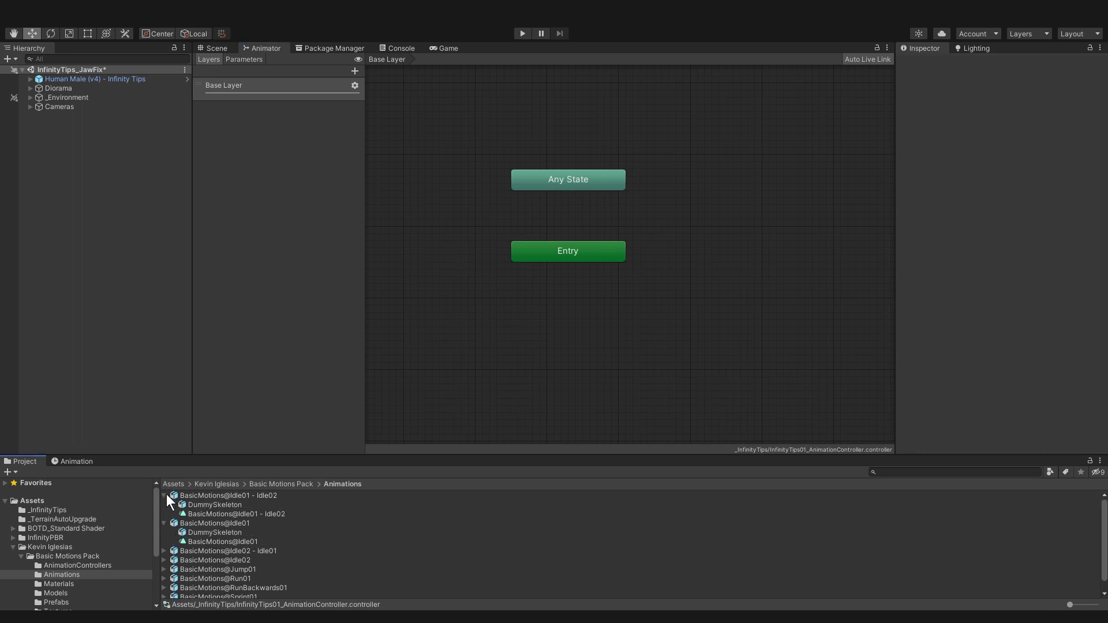
drag(206, 514, 529, 333)
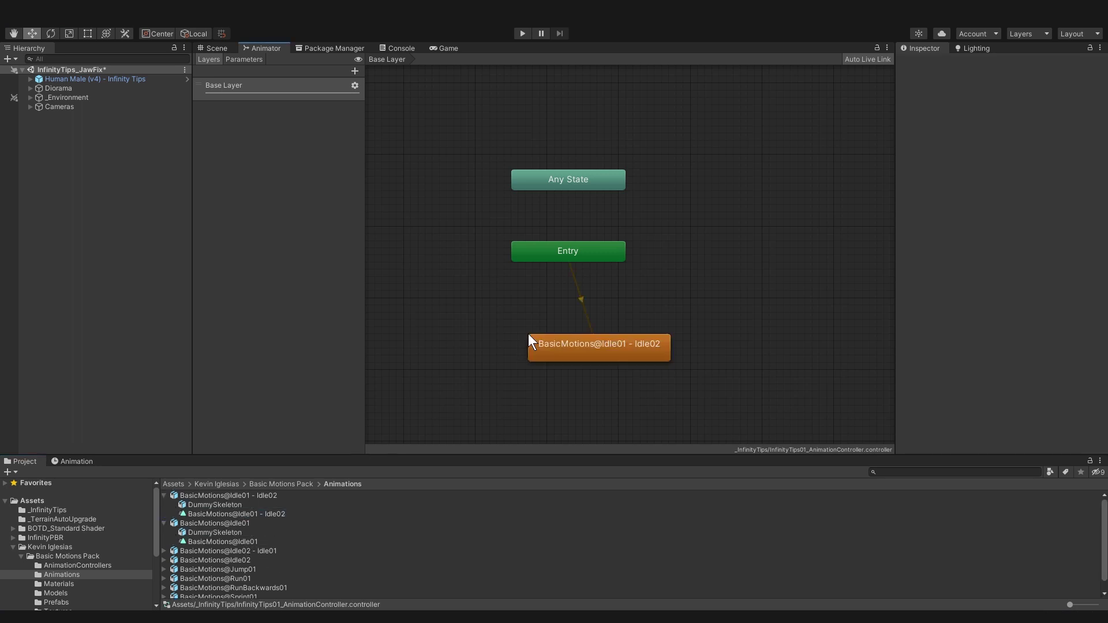
drag(244, 539, 730, 346)
drag(638, 346, 606, 308)
drag(754, 358, 547, 353)
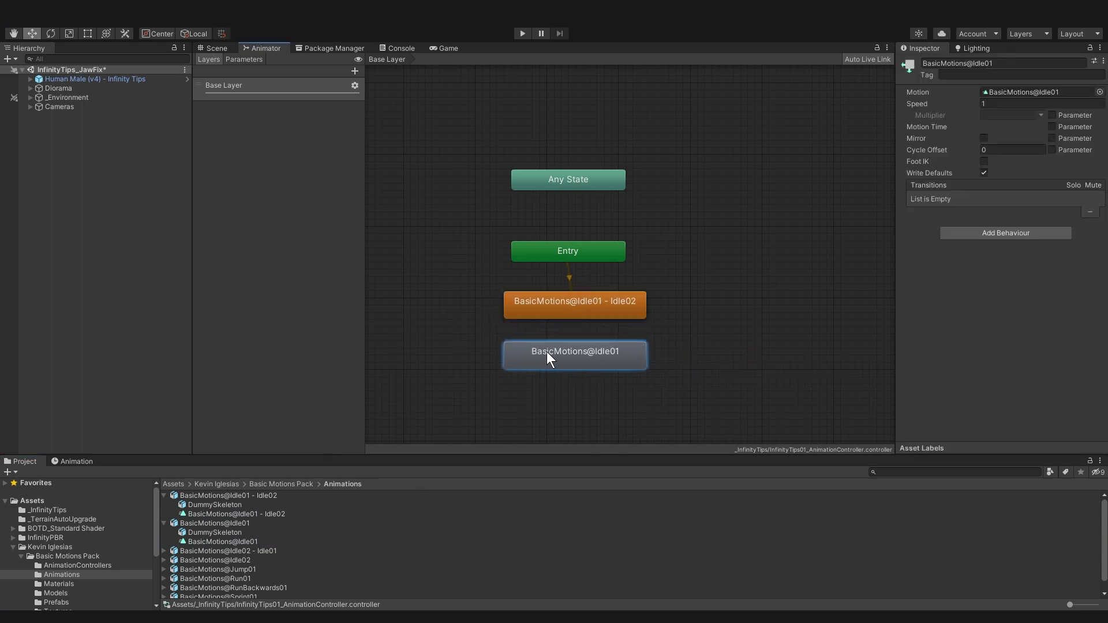
Add ShieldWarrior@BlockHit01, Villager@Gathering01 and Villager@Hammer-Working01 as new Animator states.
click(22, 556)
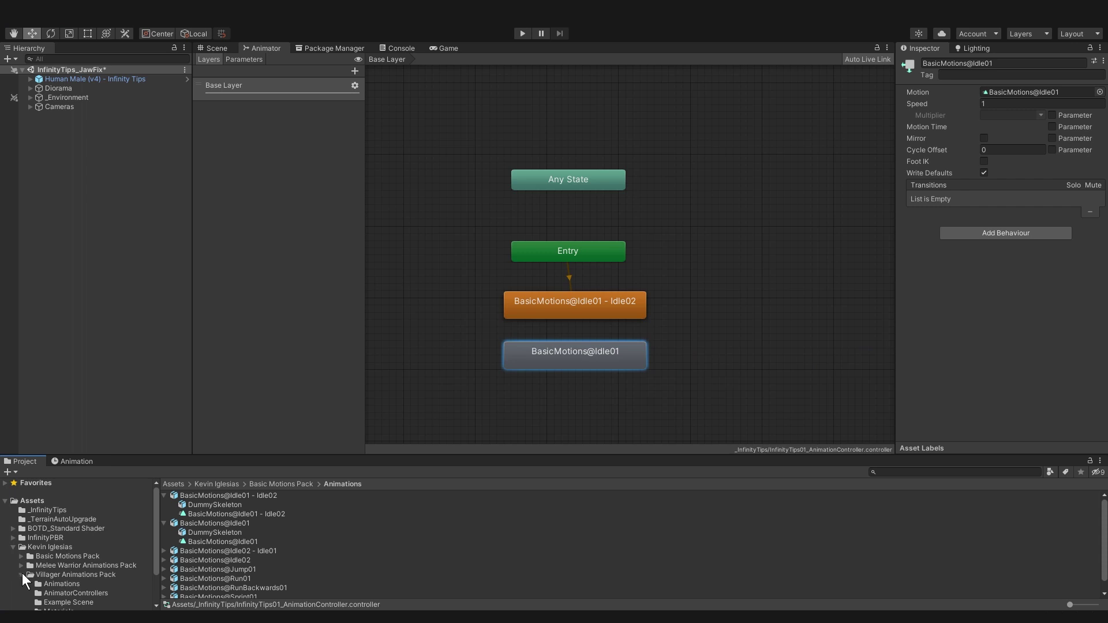
click(20, 565)
click(69, 530)
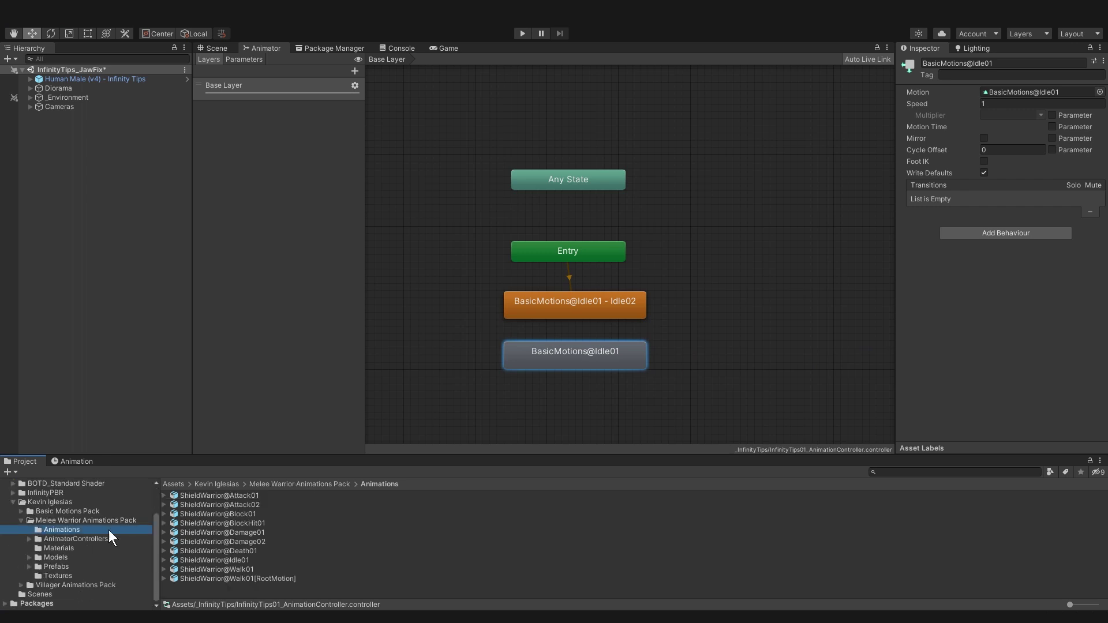
click(164, 523)
drag(210, 523, 726, 275)
click(21, 520)
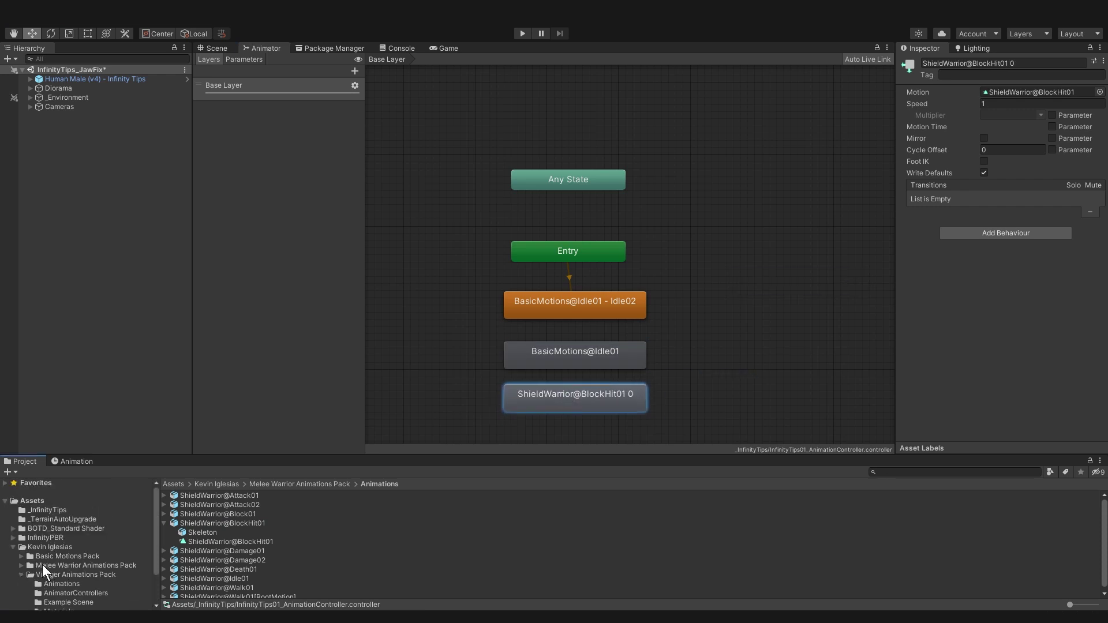
click(22, 577)
click(61, 551)
drag(208, 523, 716, 312)
click(703, 414)
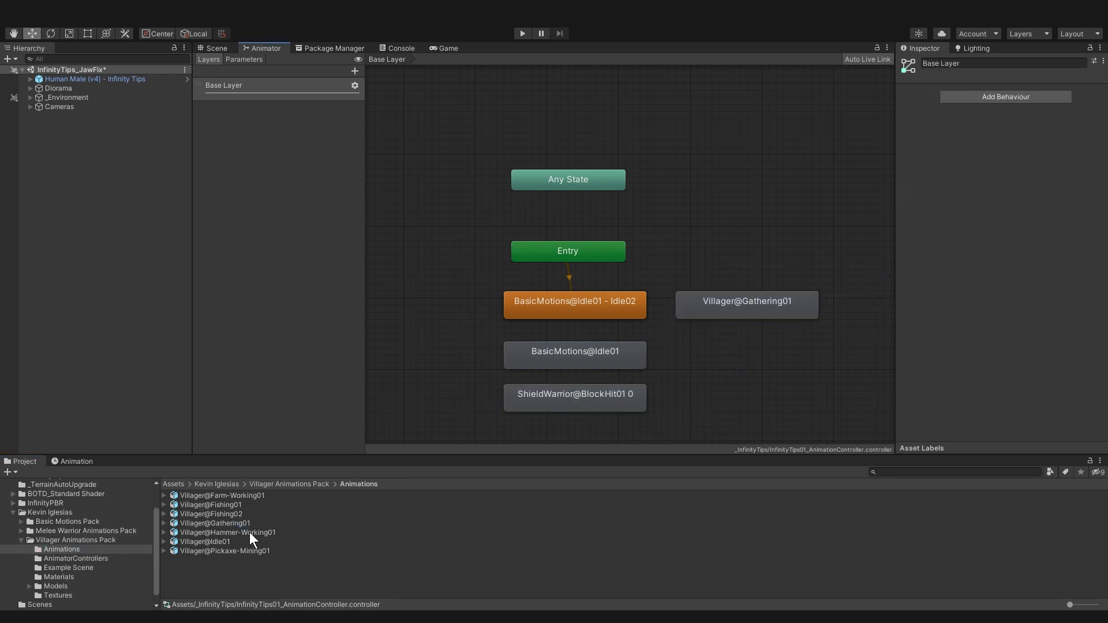
drag(254, 534, 724, 344)
click(718, 390)
Chain transitions Idle01 - Idle02 → Idle01 → BlockHit01 → Gathering01 → Hammer-Working01.
click(595, 306)
right_click(594, 306)
click(614, 313)
click(571, 354)
right_click(577, 355)
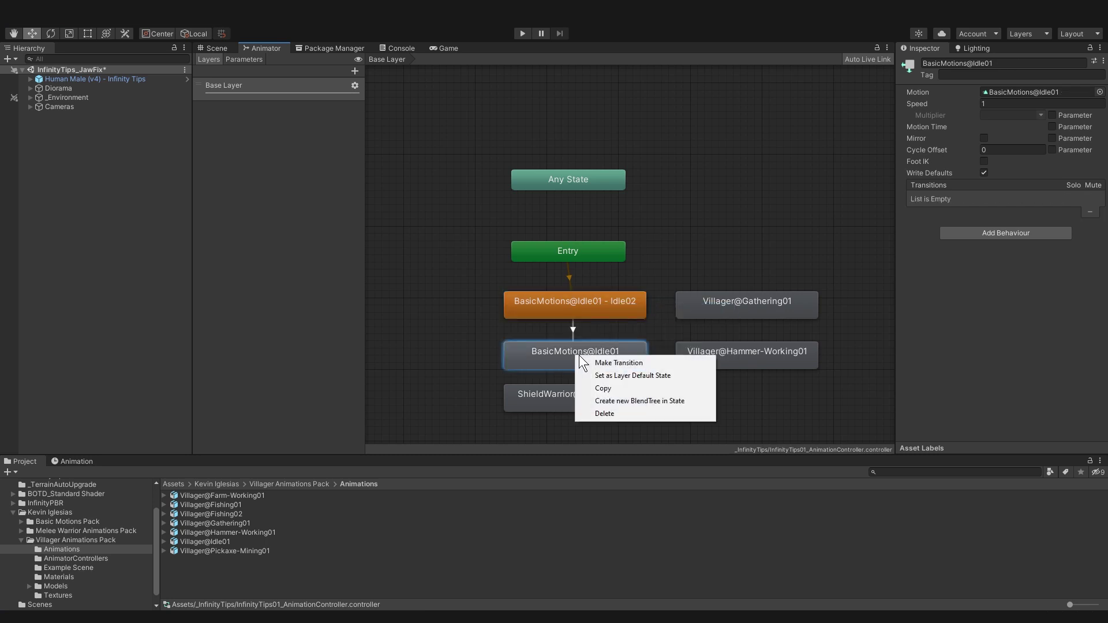
click(601, 363)
click(576, 388)
right_click(613, 393)
click(646, 401)
click(727, 303)
right_click(763, 306)
click(776, 312)
click(745, 352)
click(743, 393)
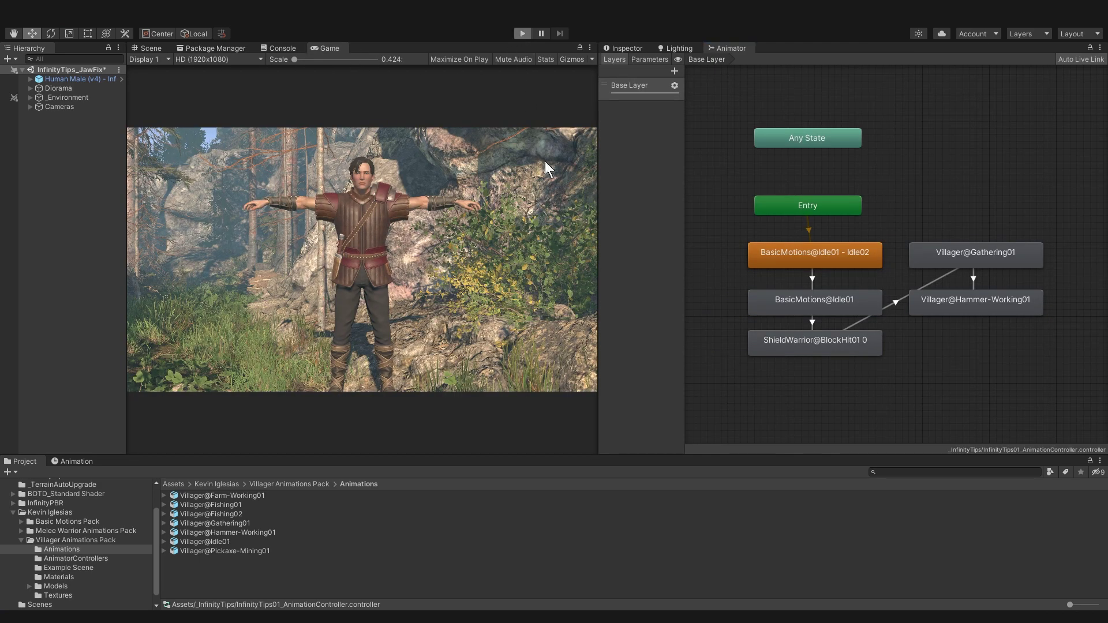
Play the game until the character reaches Hammer-Working01, then stop and return to Scene view.
key(ctrl+p)
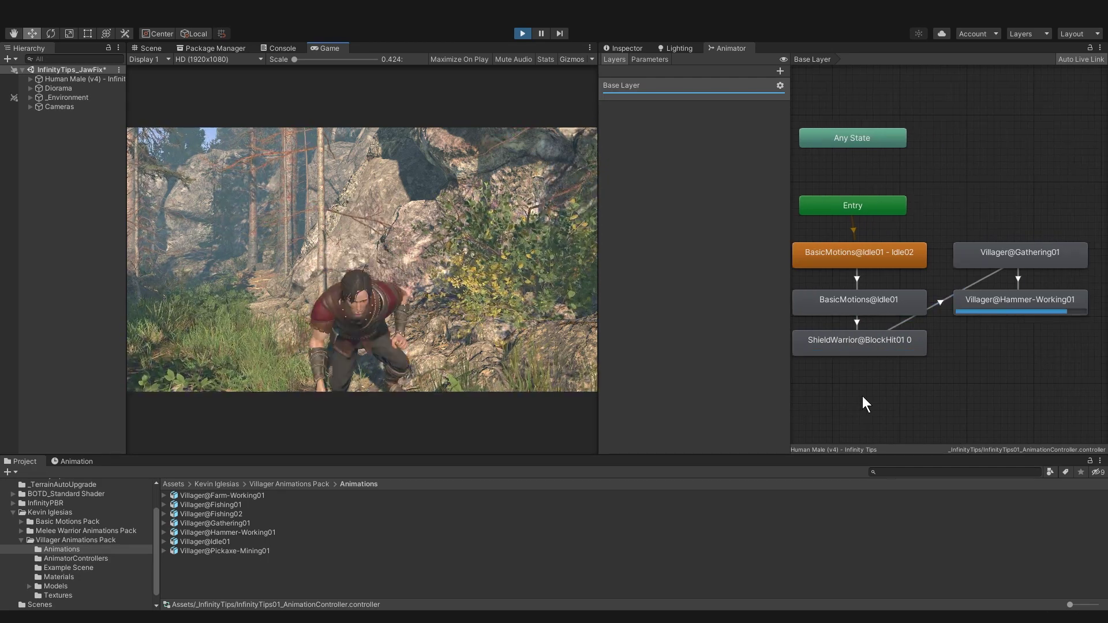
click(523, 34)
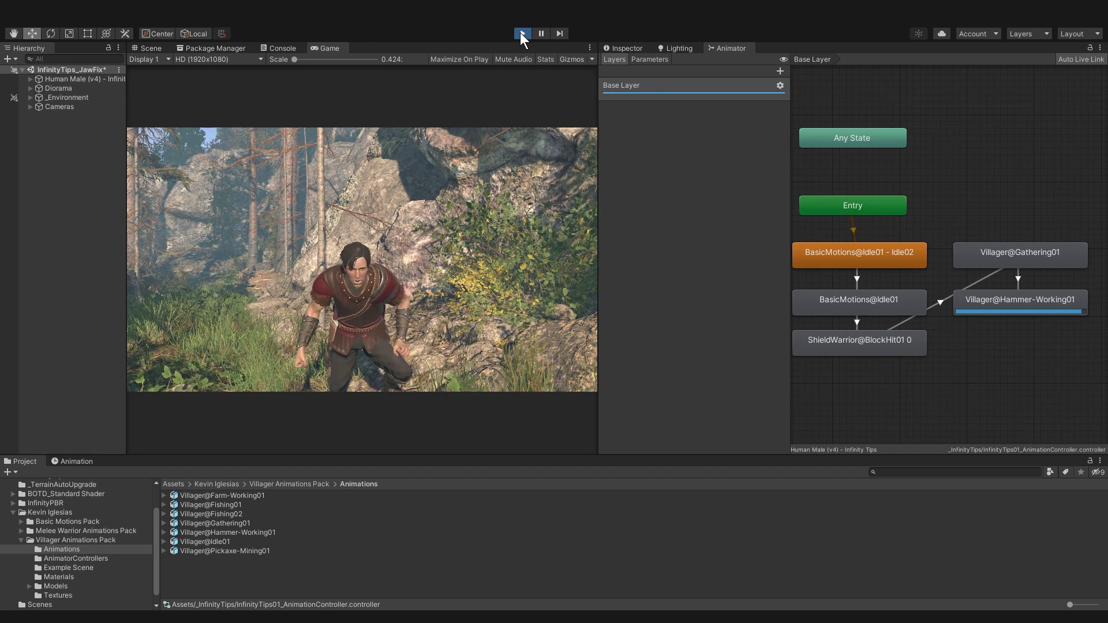
click(152, 49)
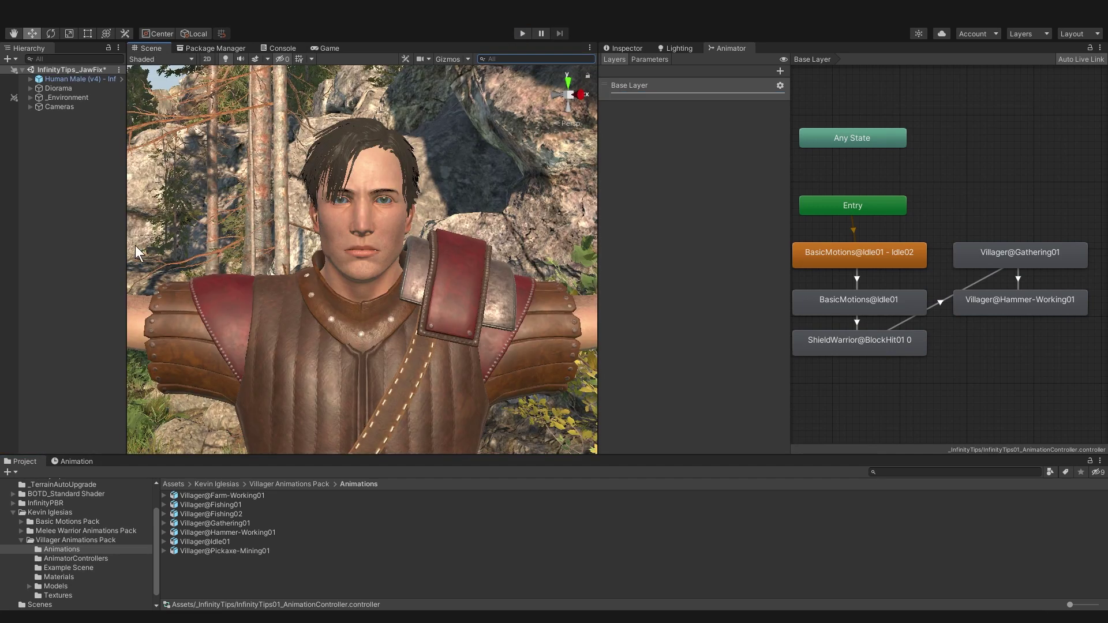
Show the Animation window for Human Male (v4) and start previewing its idle clip.
click(75, 461)
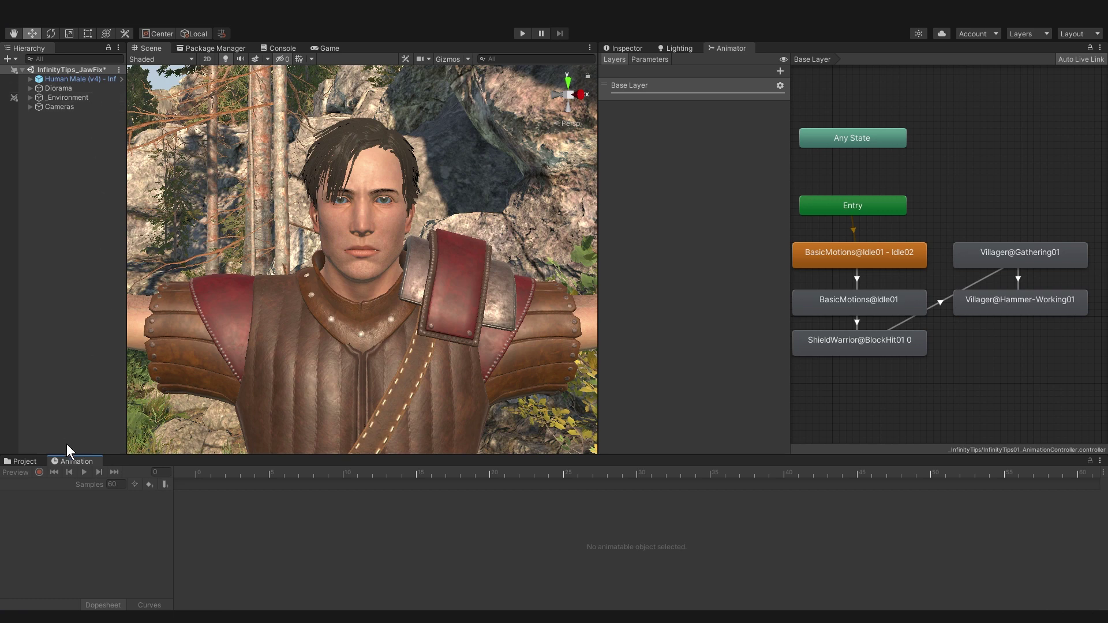
click(78, 81)
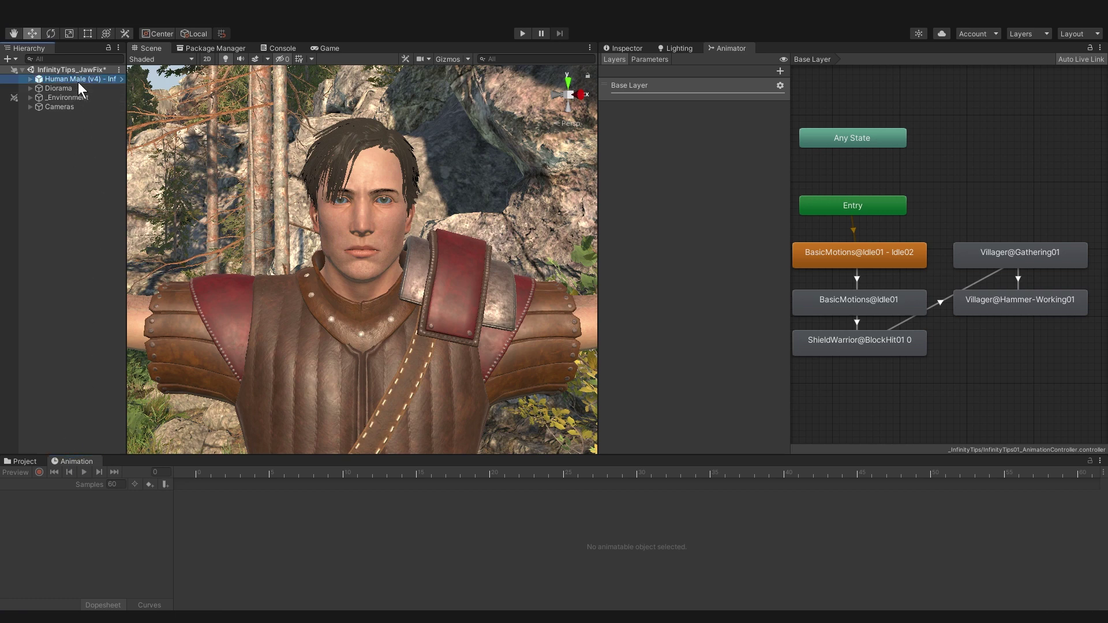
drag(127, 178, 172, 178)
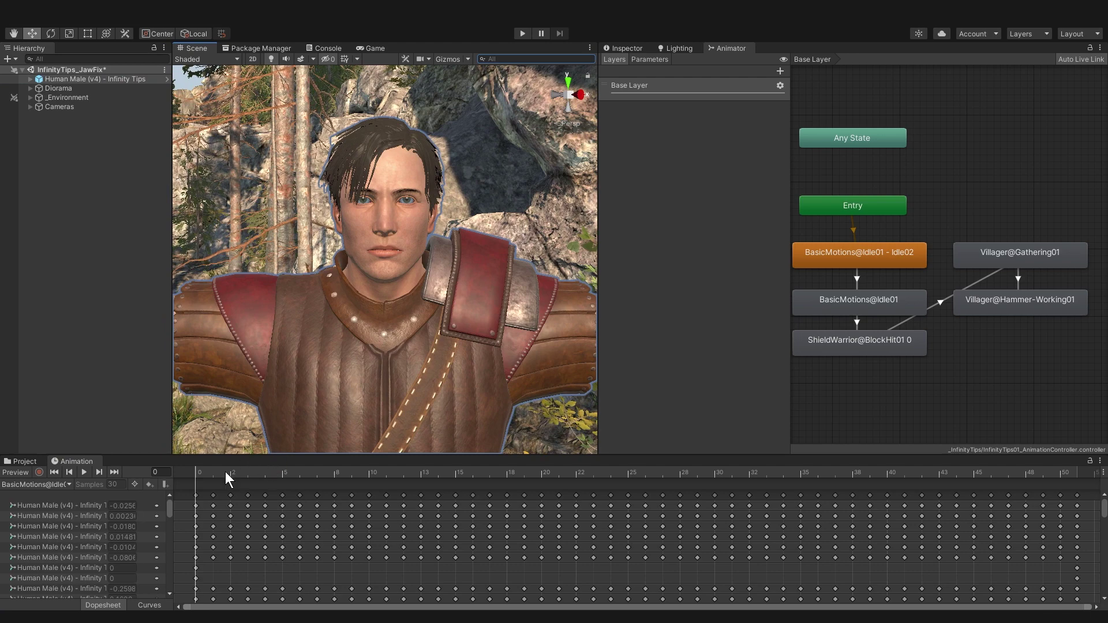
drag(225, 472, 188, 469)
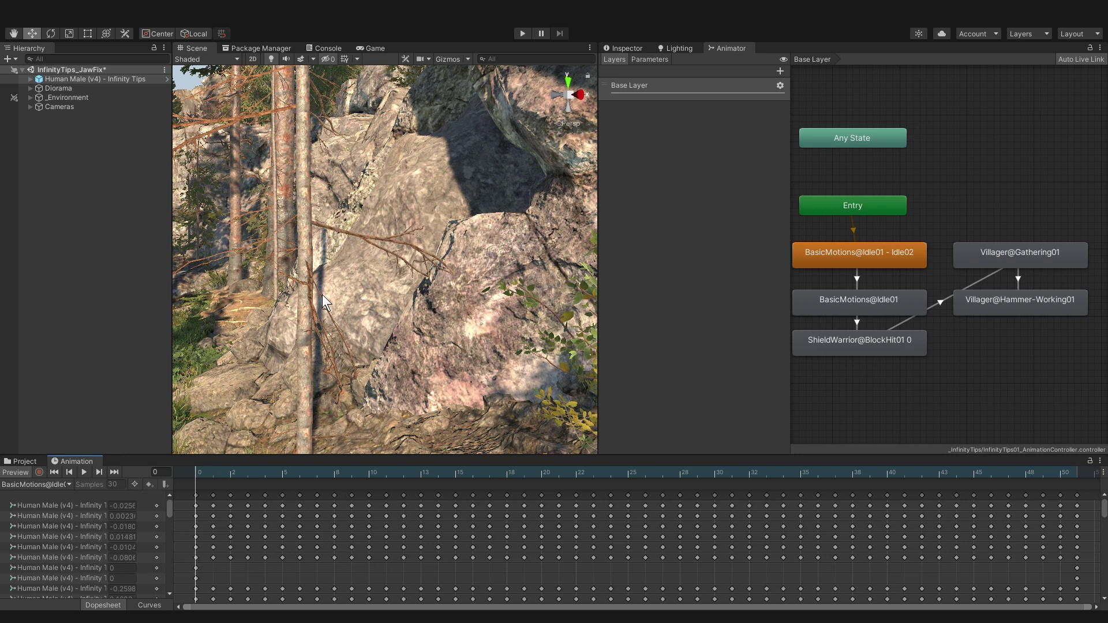
Frame and orbit in on the character's face, scrubbing early frames to show the open jaw.
key(f)
alt+drag(407, 276, 1100, 315)
scroll(473, 223, up, 8)
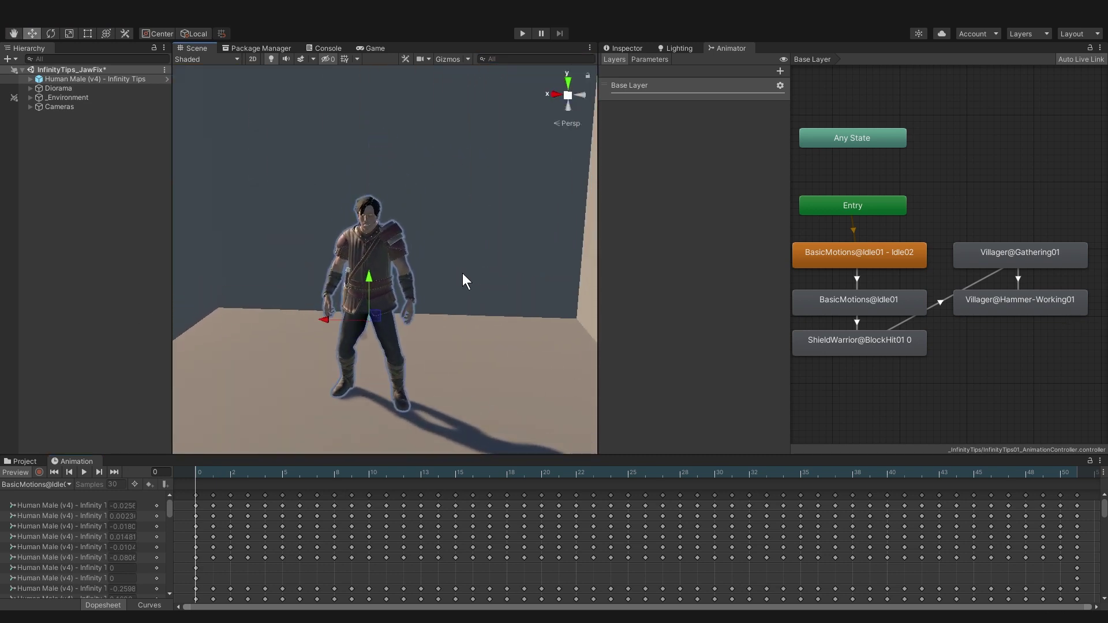
scroll(334, 251, down, 2)
alt+drag(327, 248, 482, 314)
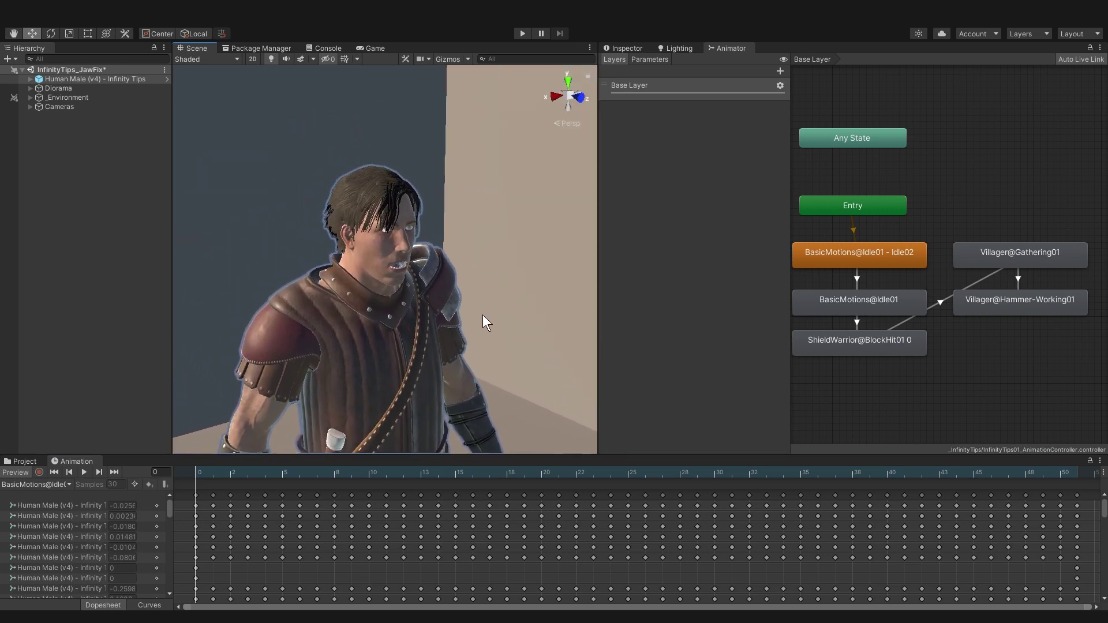
scroll(468, 276, up, 6)
alt+drag(469, 275, 421, 297)
click(285, 473)
drag(285, 473, 249, 498)
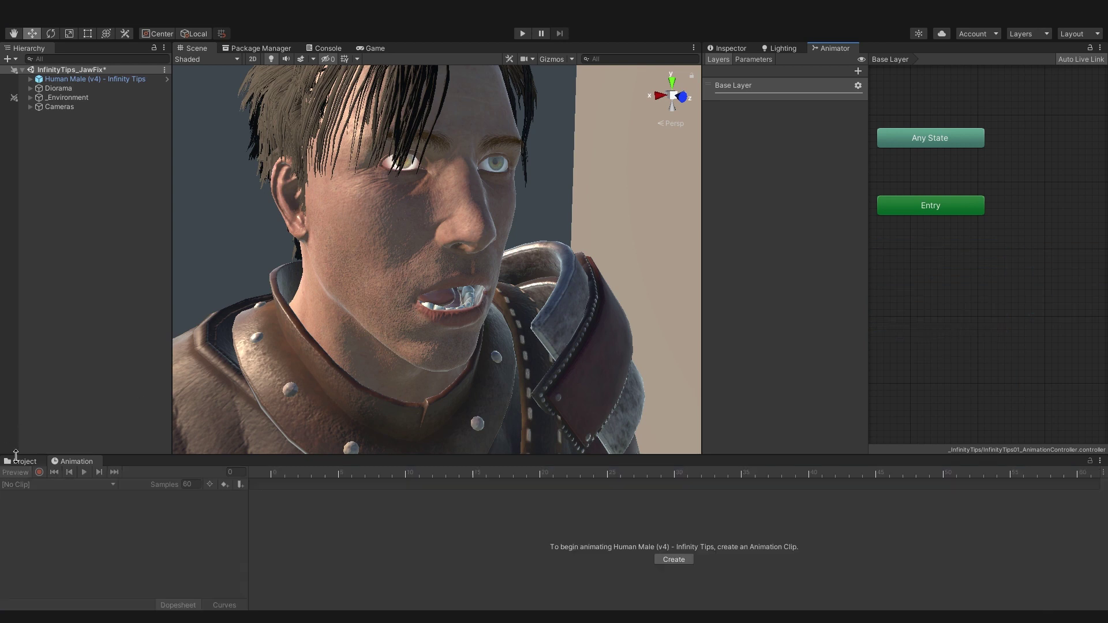
Load the BasicMotions@Idle01 - Idle02 clip's keyframes and scrub back to frame 0.
click(22, 462)
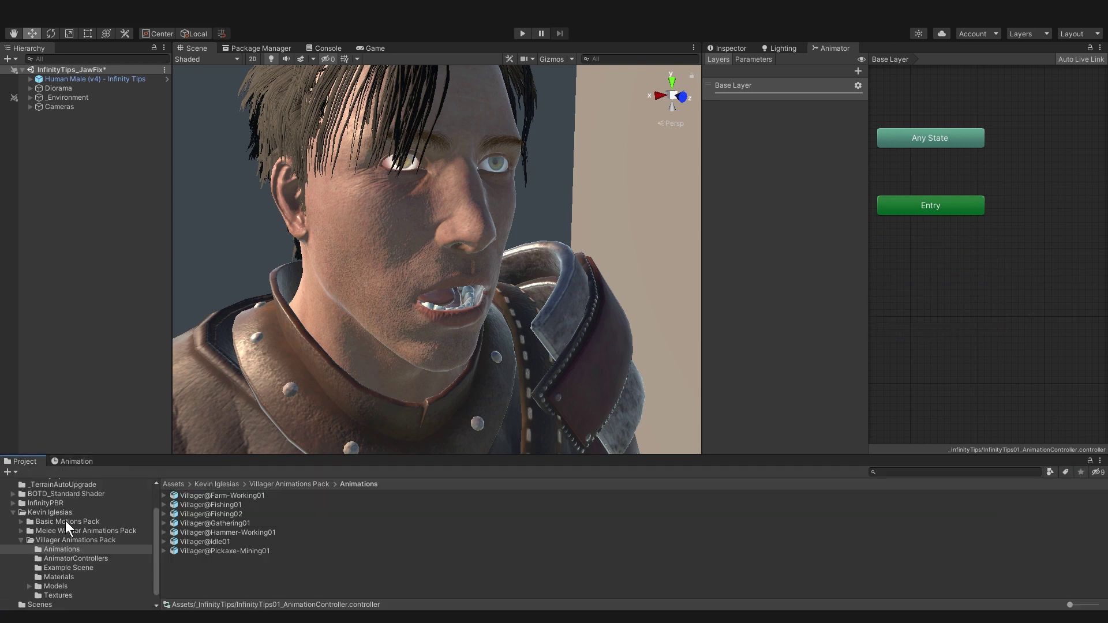
click(22, 539)
click(21, 556)
click(61, 574)
click(164, 523)
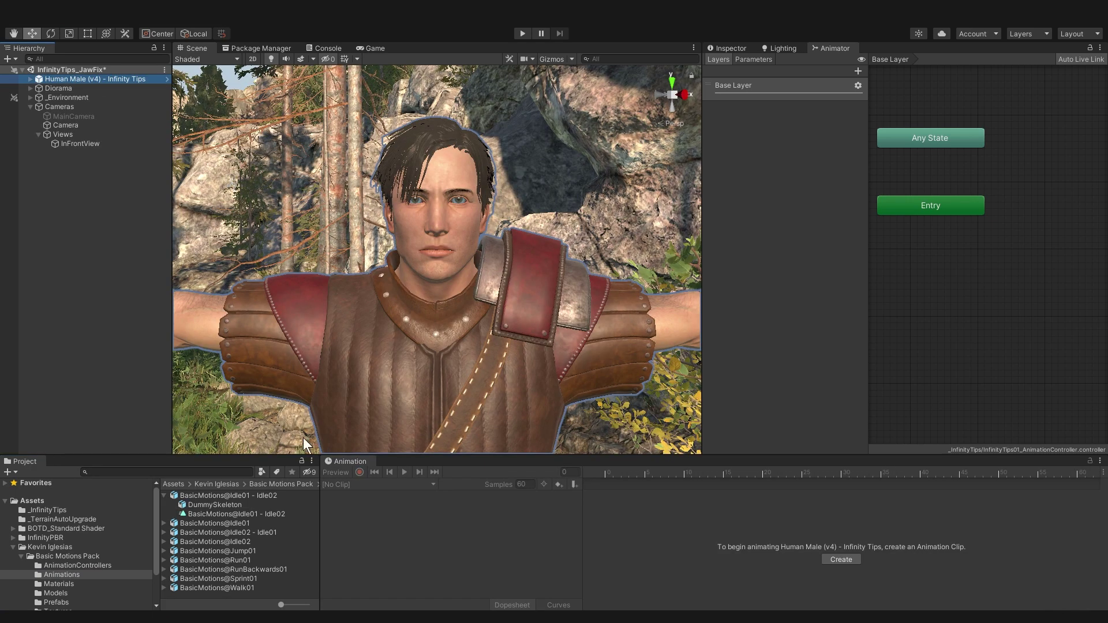
click(277, 514)
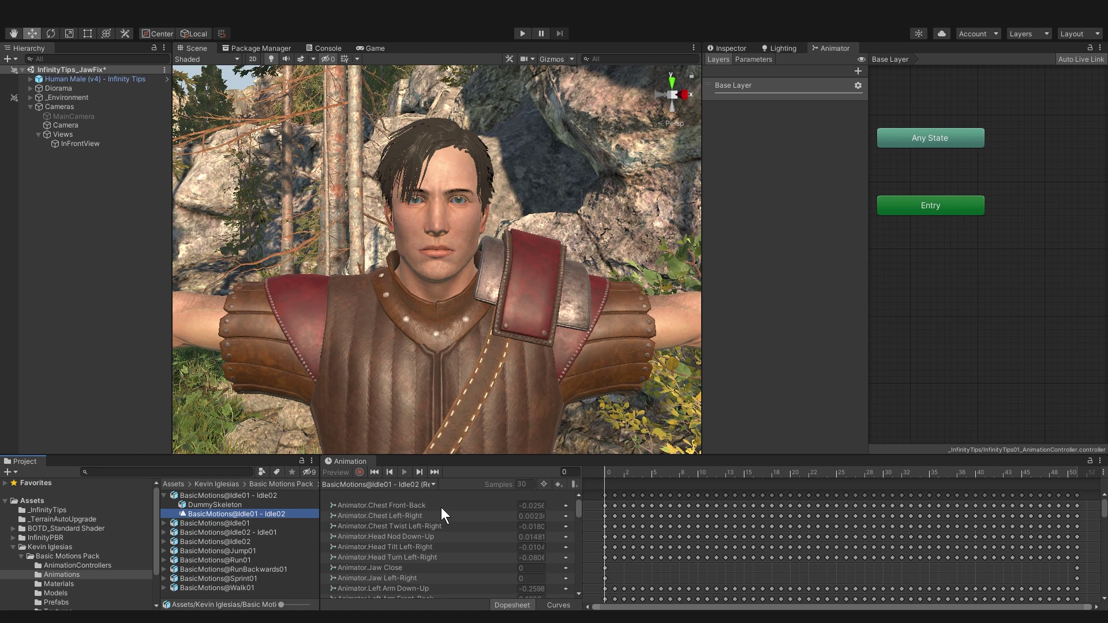
drag(583, 506, 636, 507)
drag(680, 469, 605, 477)
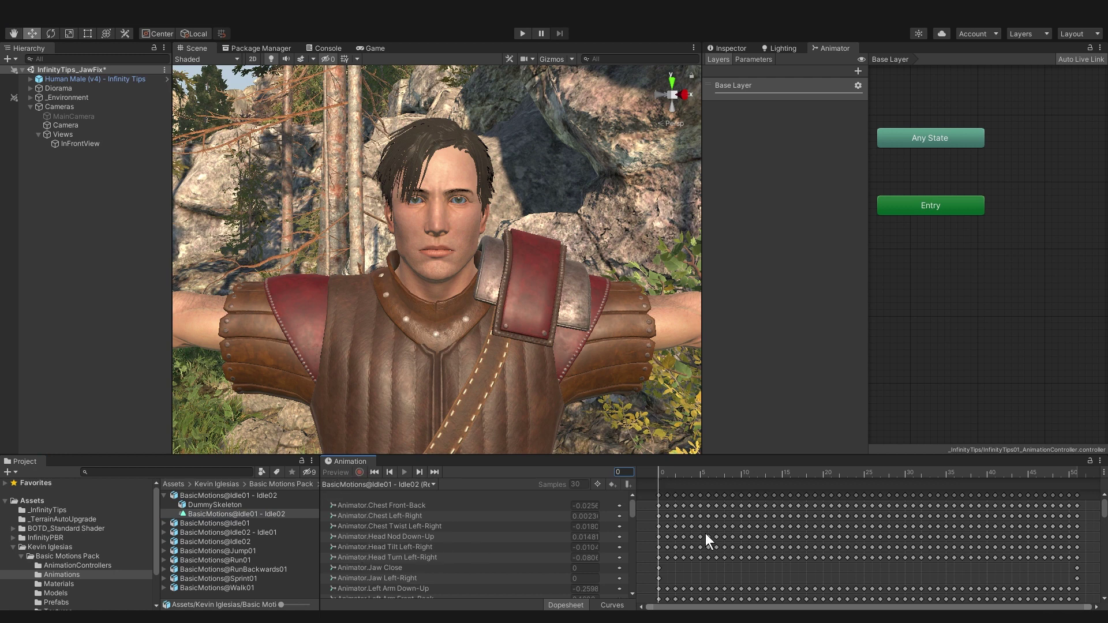
Inspect the Head Turn Left-Right and Animator.Jaw Close keys, confirming Jaw Close is 0.
click(708, 558)
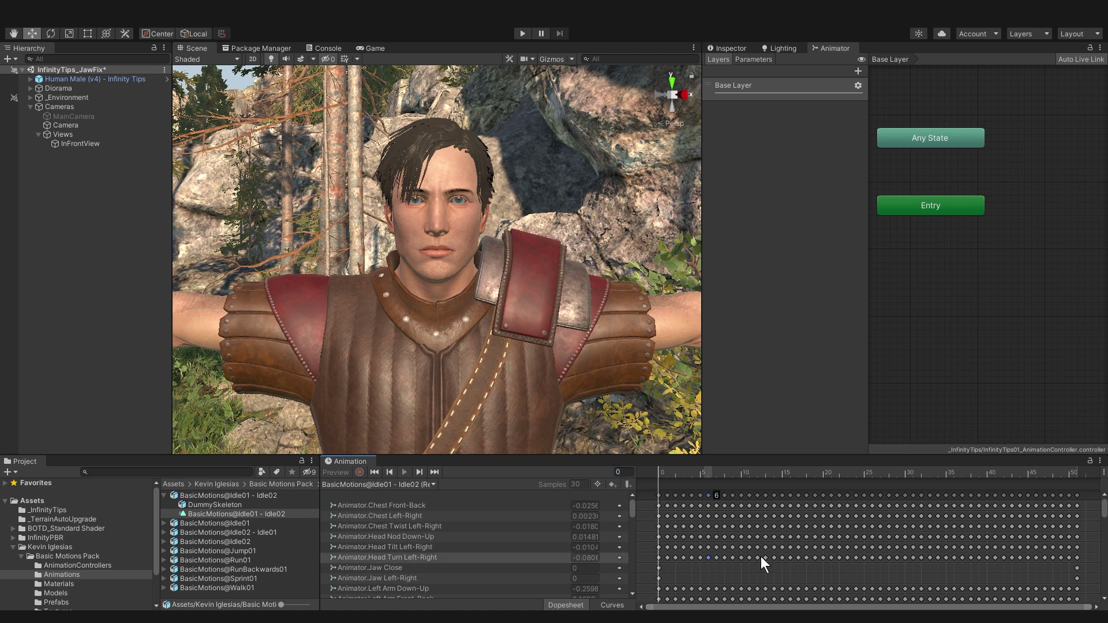
click(658, 568)
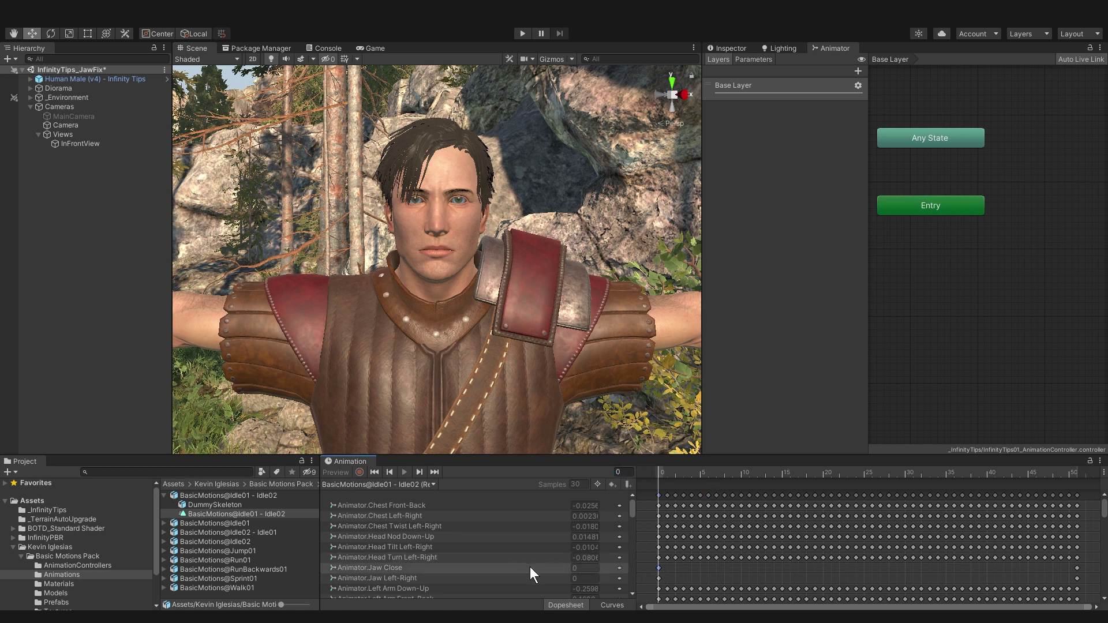
click(575, 567)
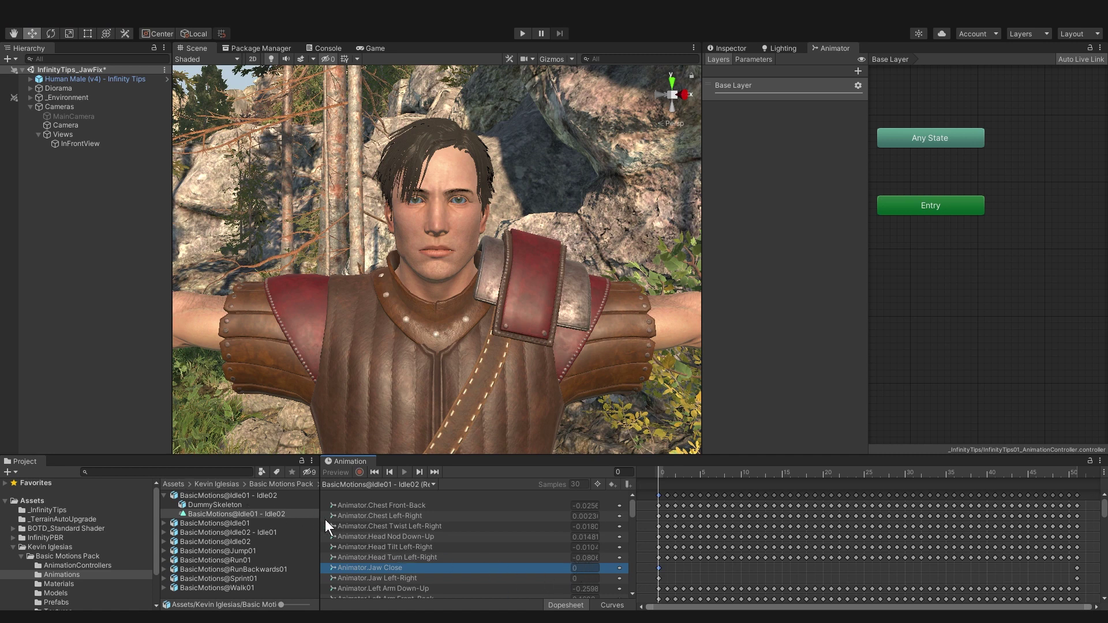
drag(321, 522, 358, 523)
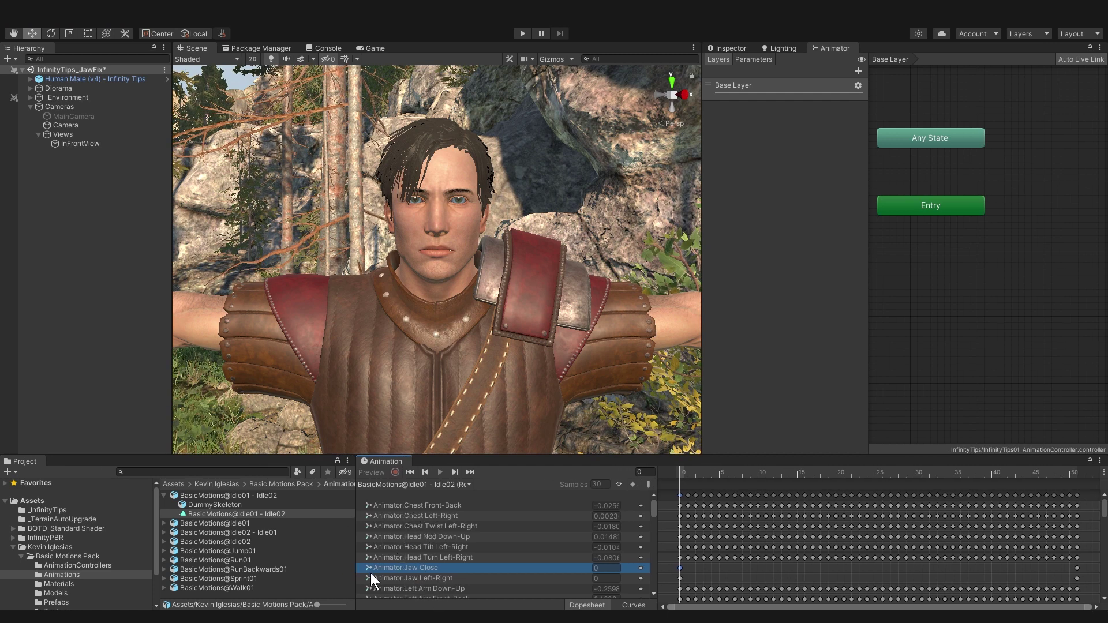
click(282, 514)
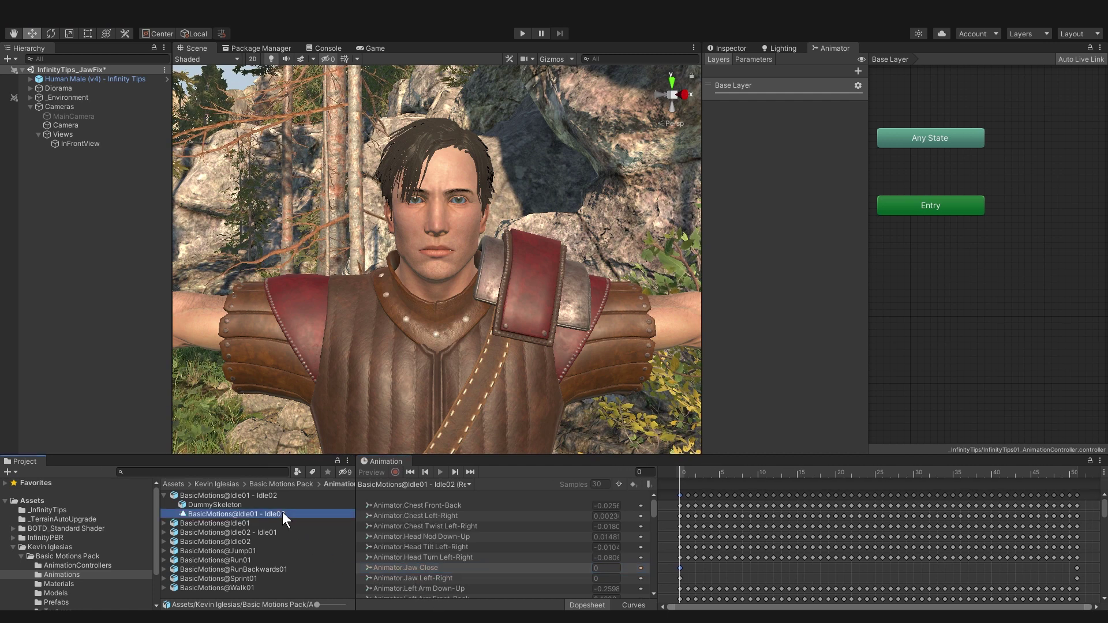